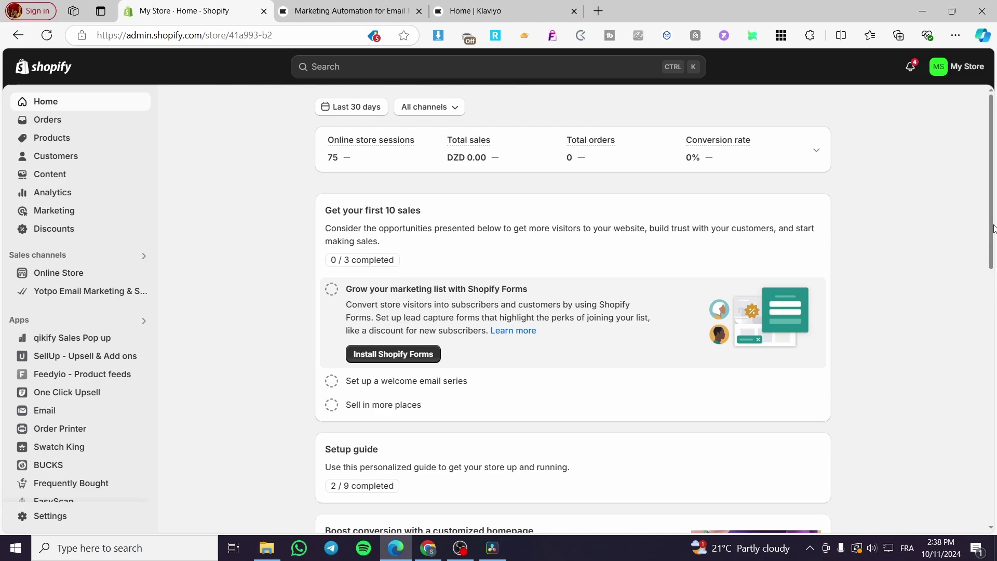
# Step: Glance at the Klaviyo website, then return to the Shopify store admin
pyautogui.moveTo(816, 209)
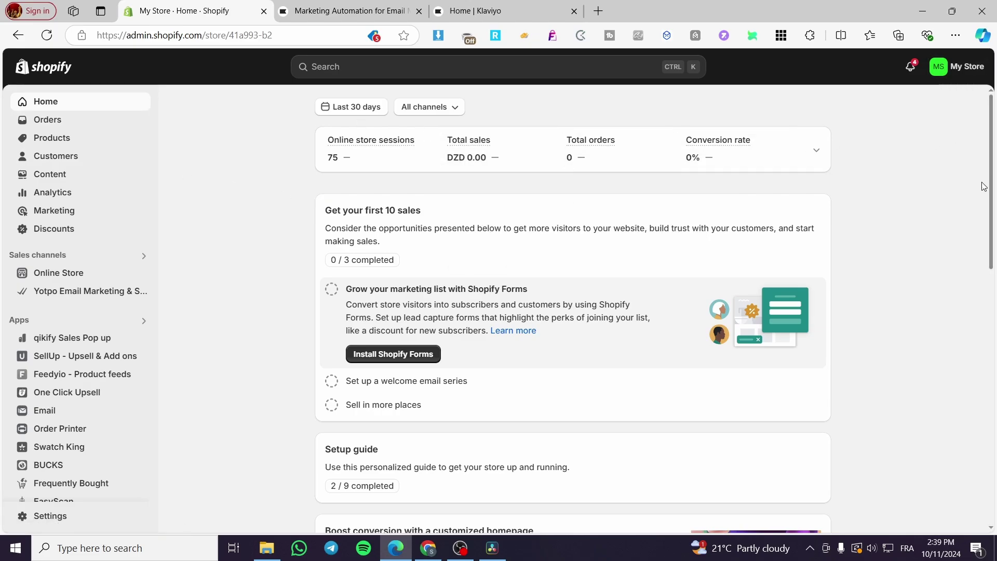
pyautogui.click(331, 5)
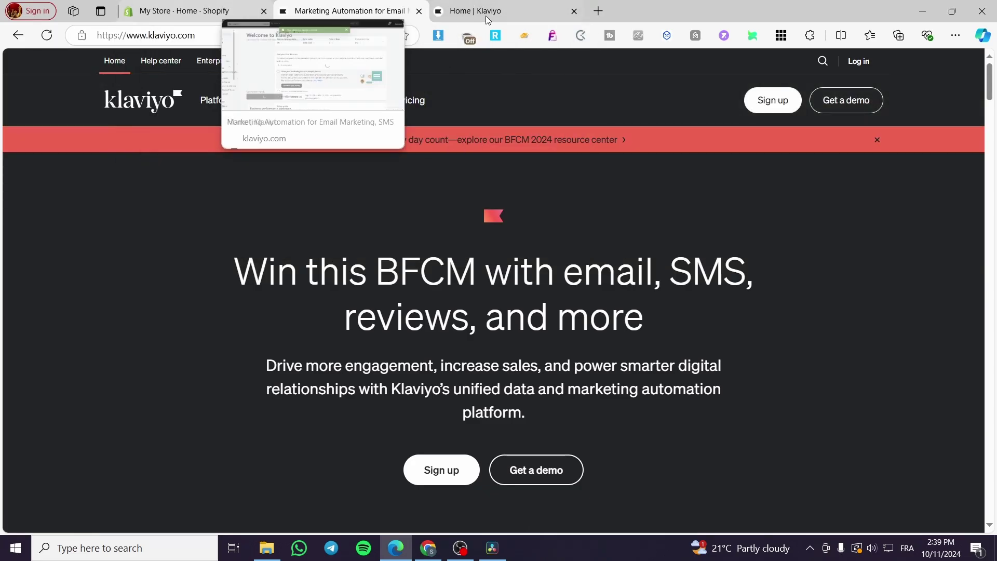
pyautogui.click(260, 6)
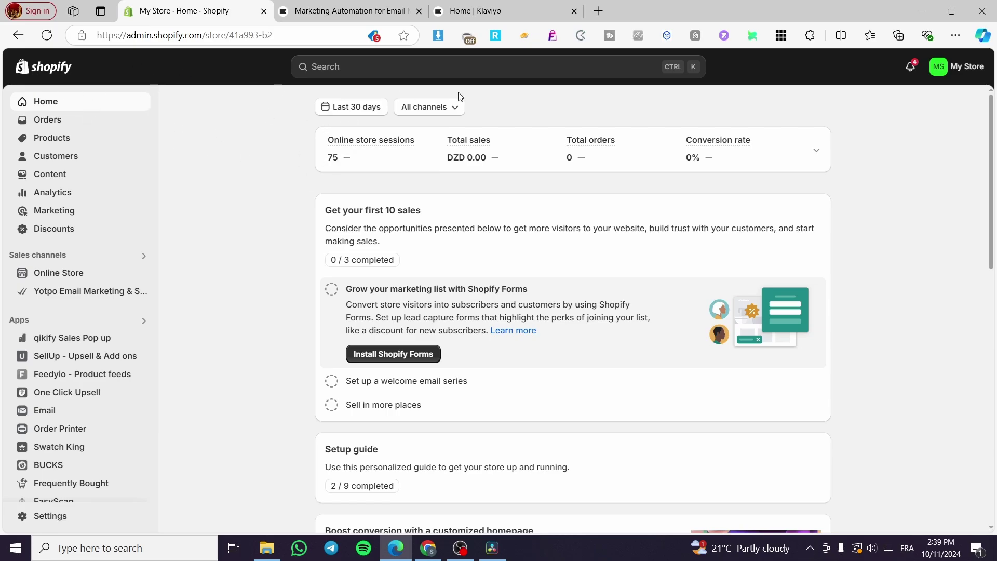
# Step: Search the Shopify App Store for 'Judge me' from the admin search bar
pyautogui.click(462, 76)
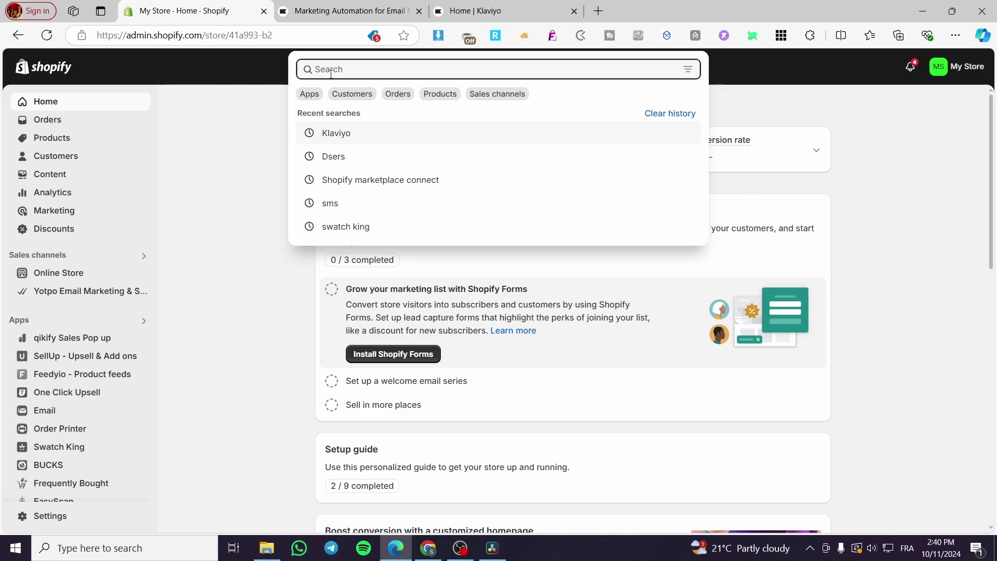
pyautogui.write('Jud')
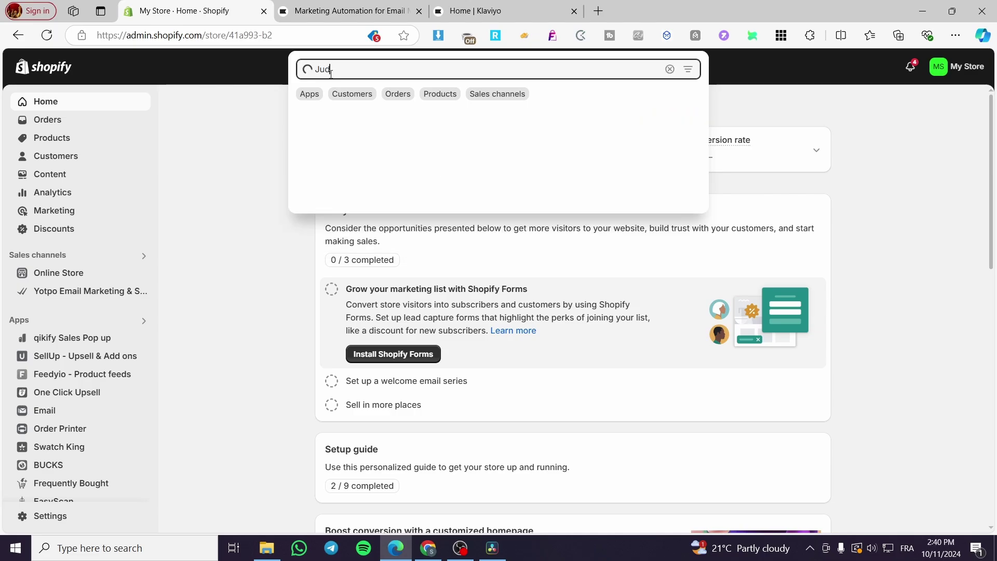
pyautogui.write('ge me')
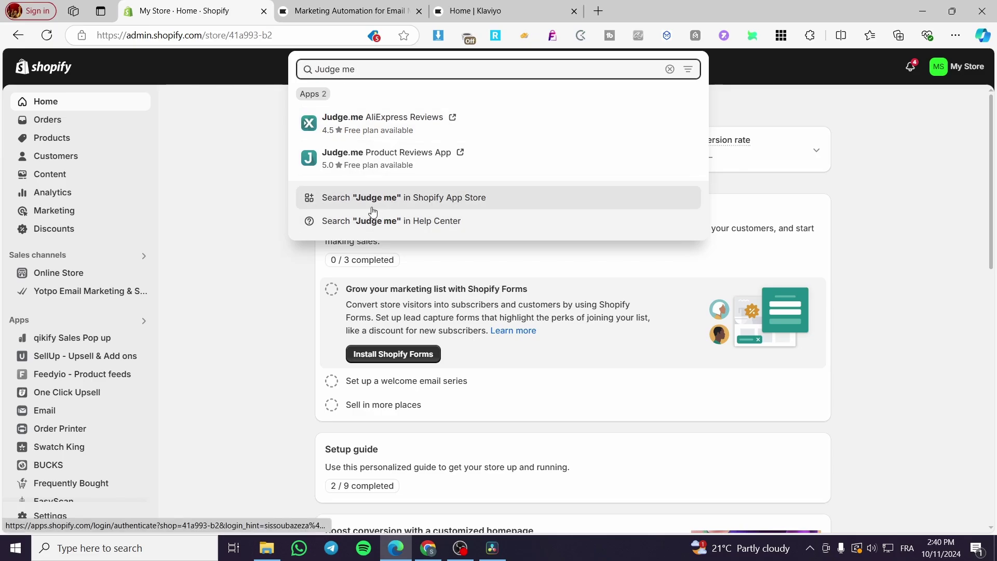
pyautogui.click(408, 203)
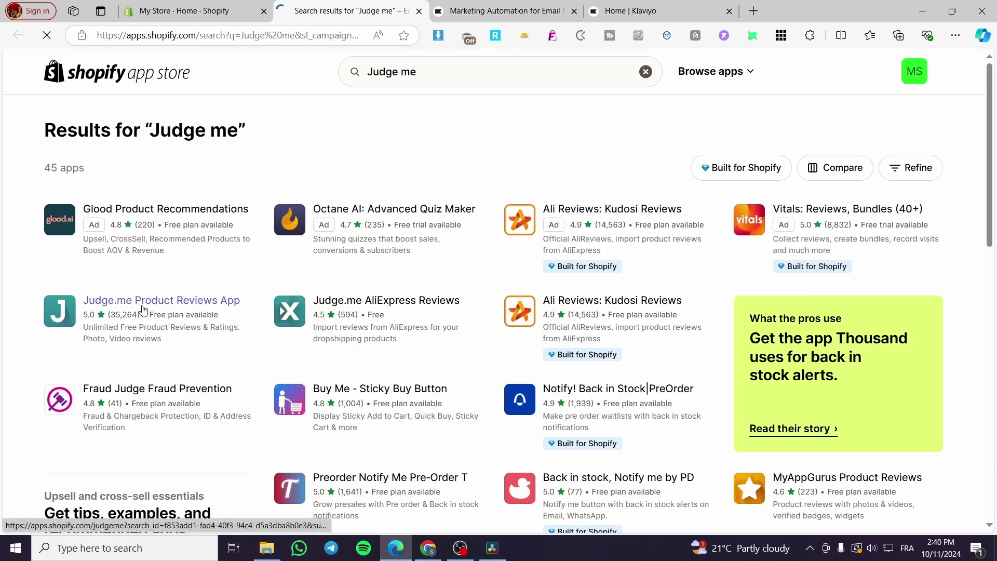
# Step: Install Judge.me Product Reviews App, granting its permissions and retrying sign-in after the error
pyautogui.click(199, 307)
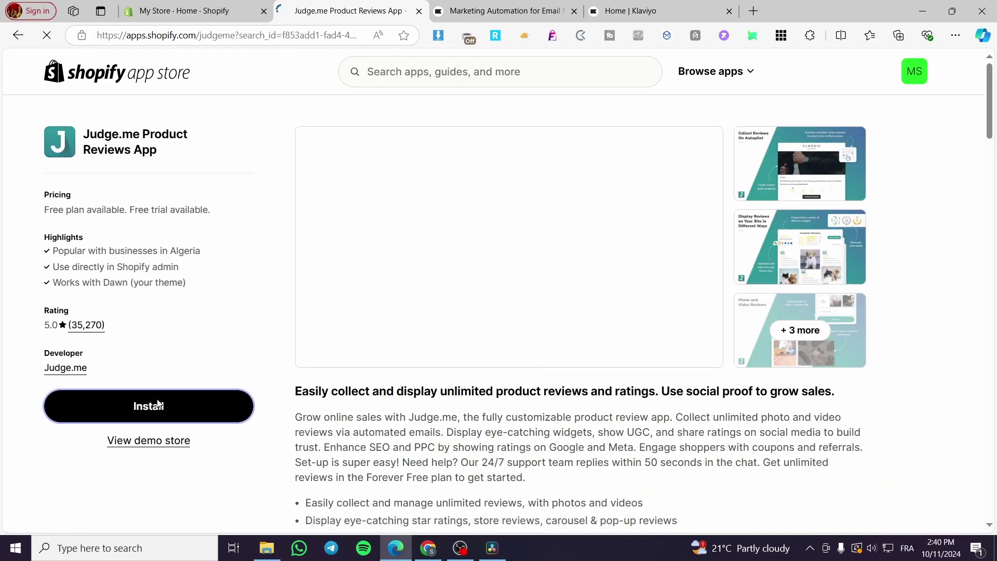
pyautogui.click(158, 404)
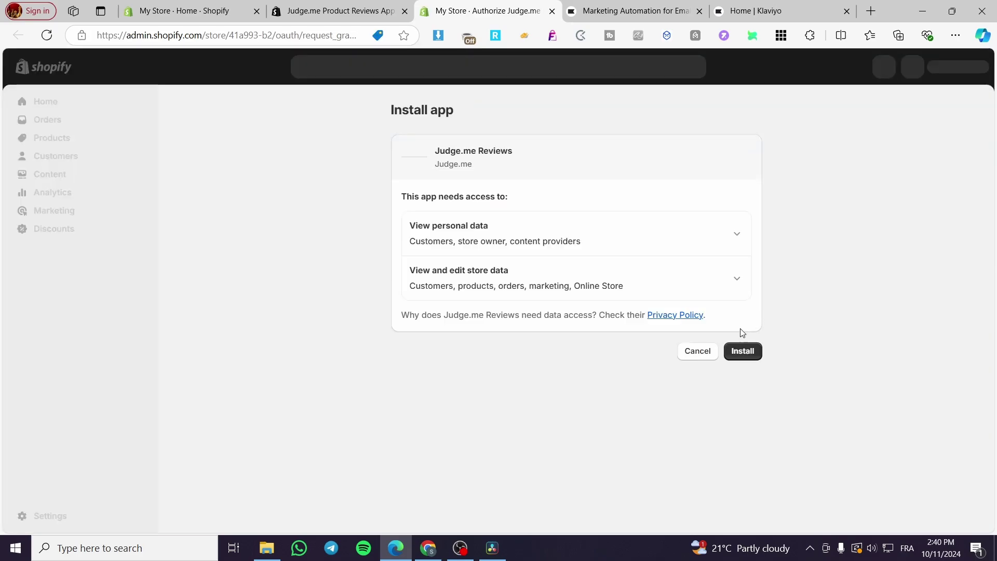
pyautogui.click(741, 352)
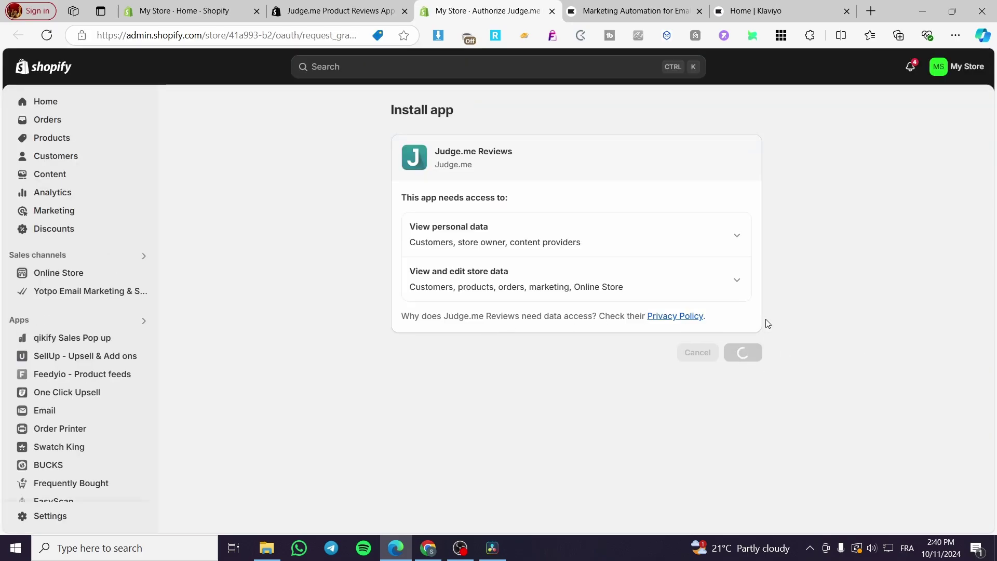
pyautogui.scroll(-1, 104, 394)
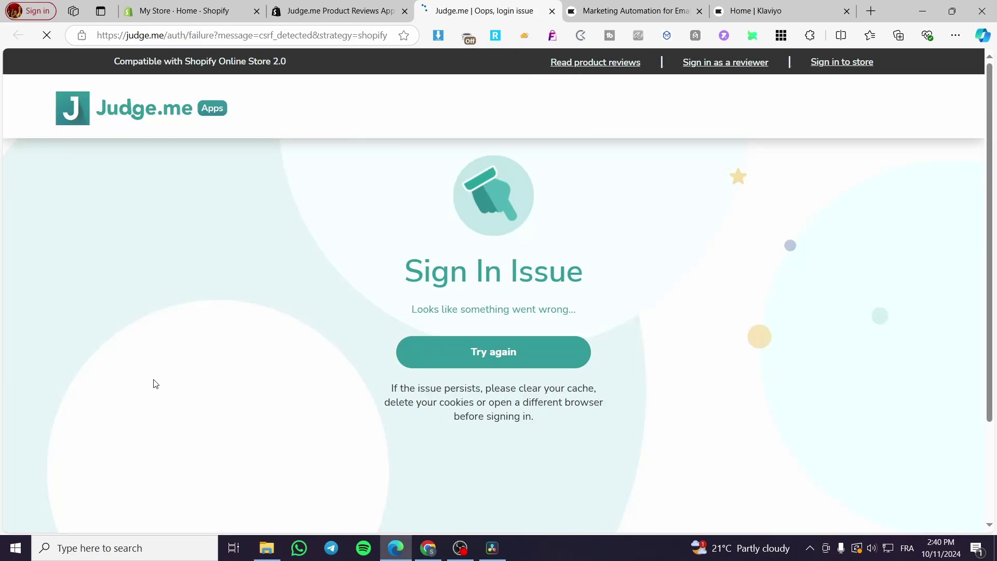
pyautogui.click(510, 360)
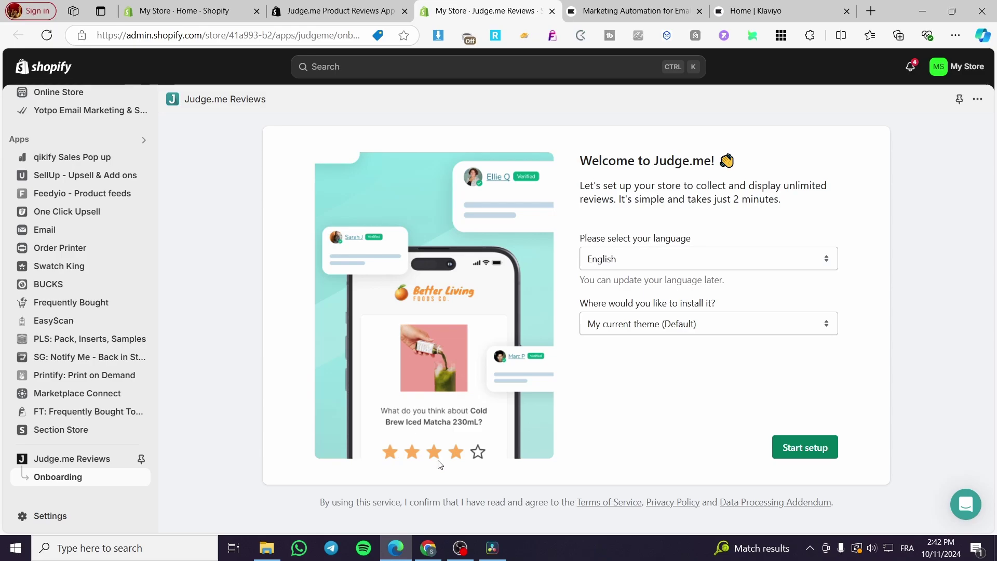
# Step: Pin Judge.me Reviews atop the sidebar and start setup in English on the current default theme
pyautogui.click(142, 460)
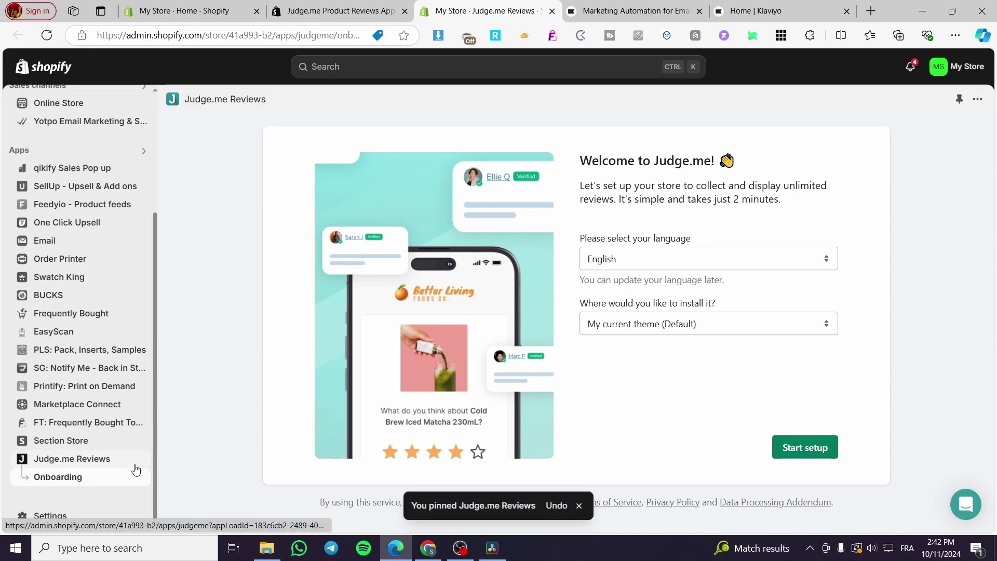
pyautogui.moveTo(60, 467); pyautogui.dragTo(107, 294)
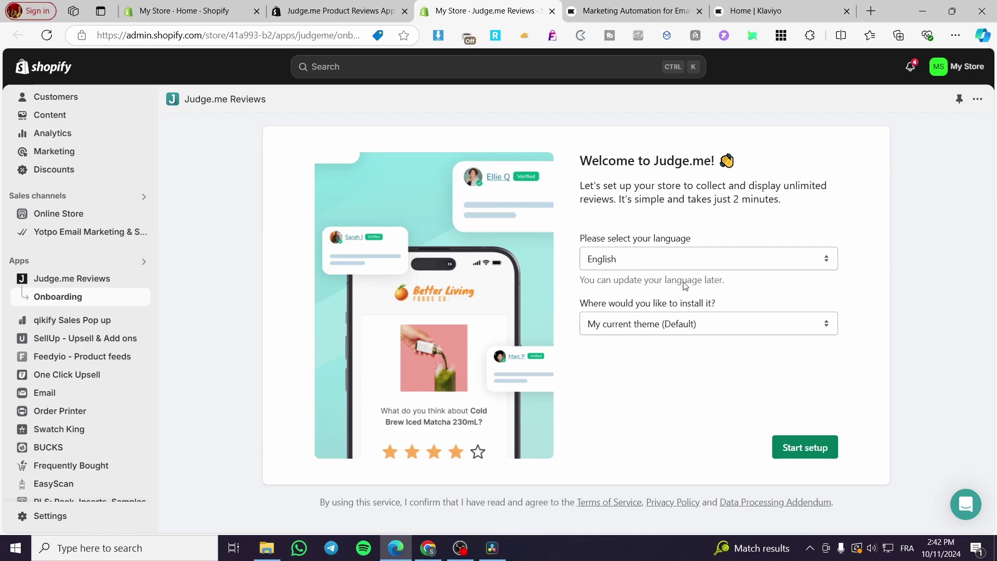
pyautogui.click(712, 256)
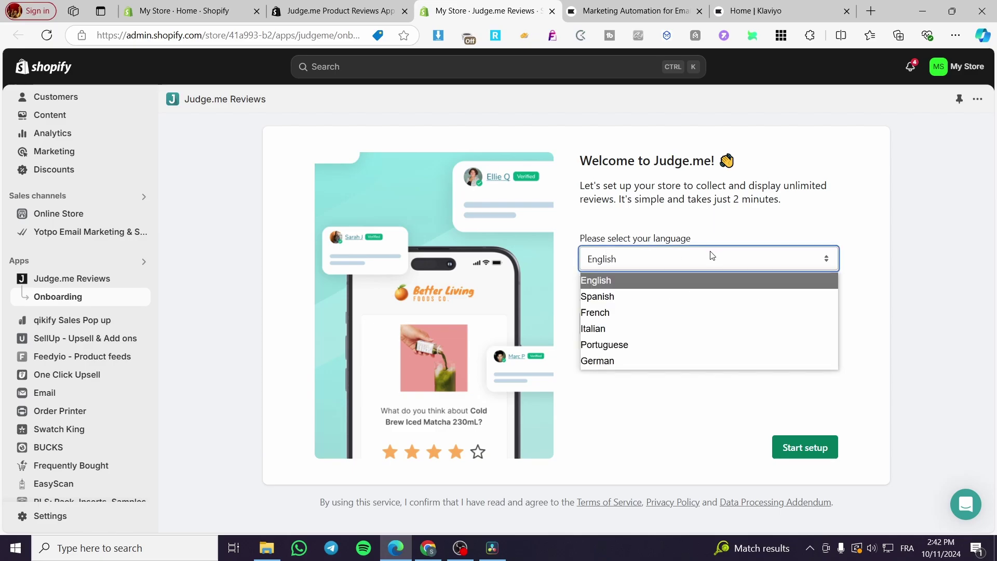
pyautogui.click(652, 265)
pyautogui.click(665, 328)
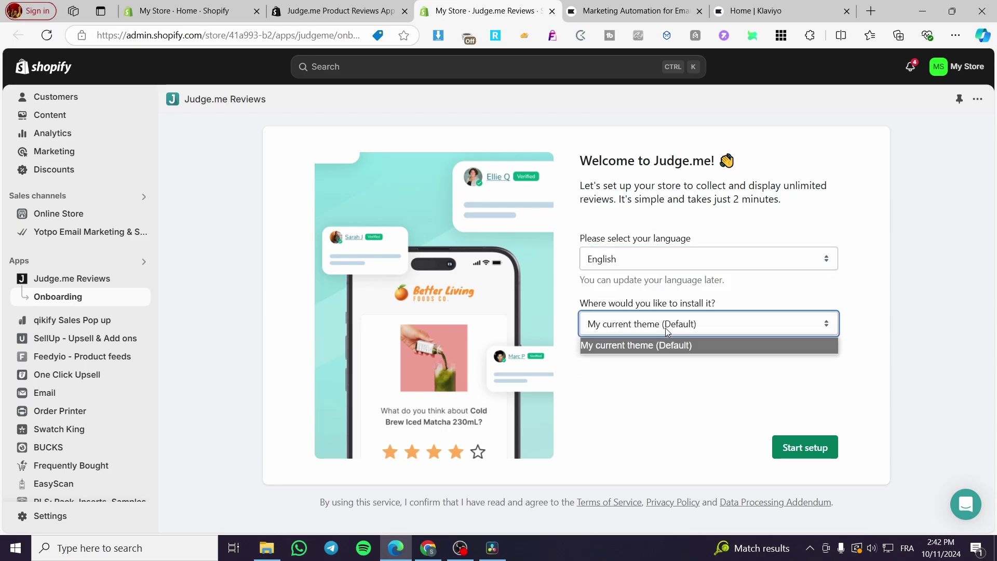
pyautogui.click(665, 328)
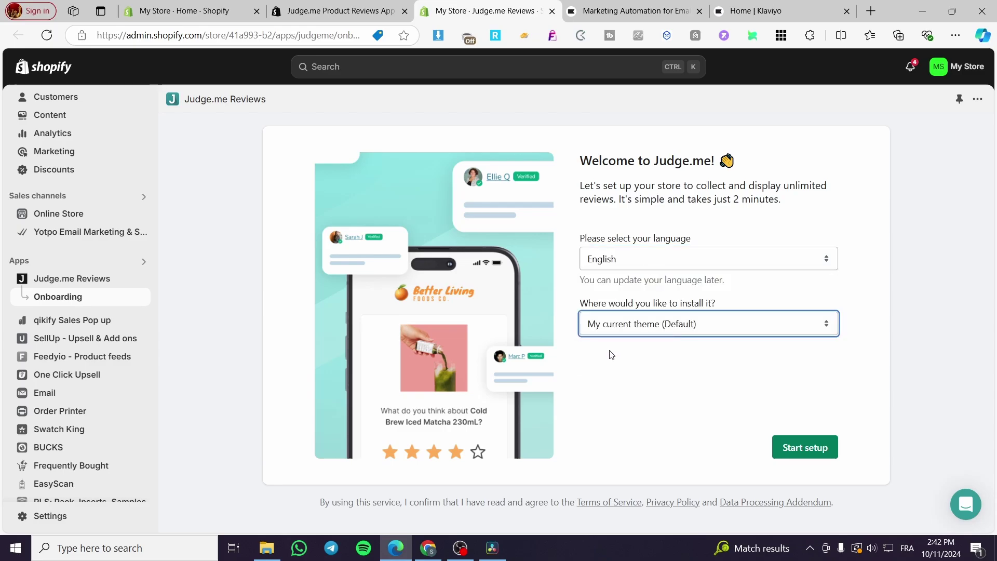
pyautogui.click(804, 456)
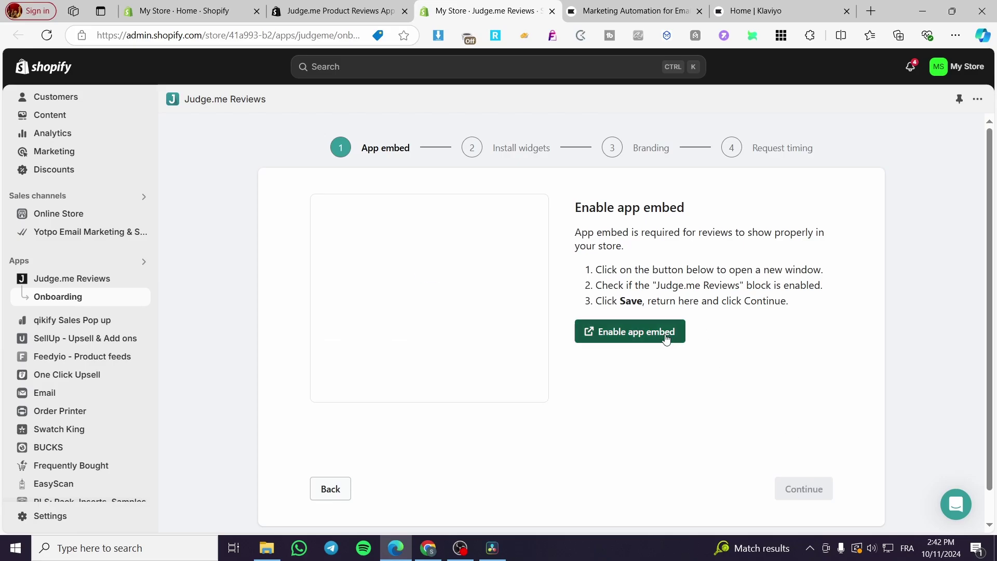
# Step: Enable and save the Judge.me app embed in the Dawn theme, then continue
pyautogui.click(629, 331)
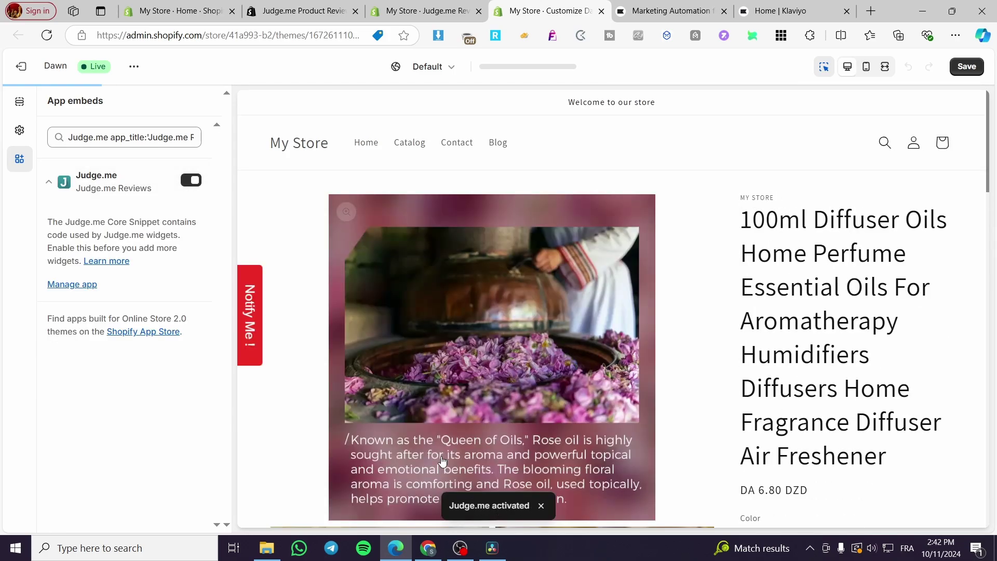
pyautogui.click(967, 66)
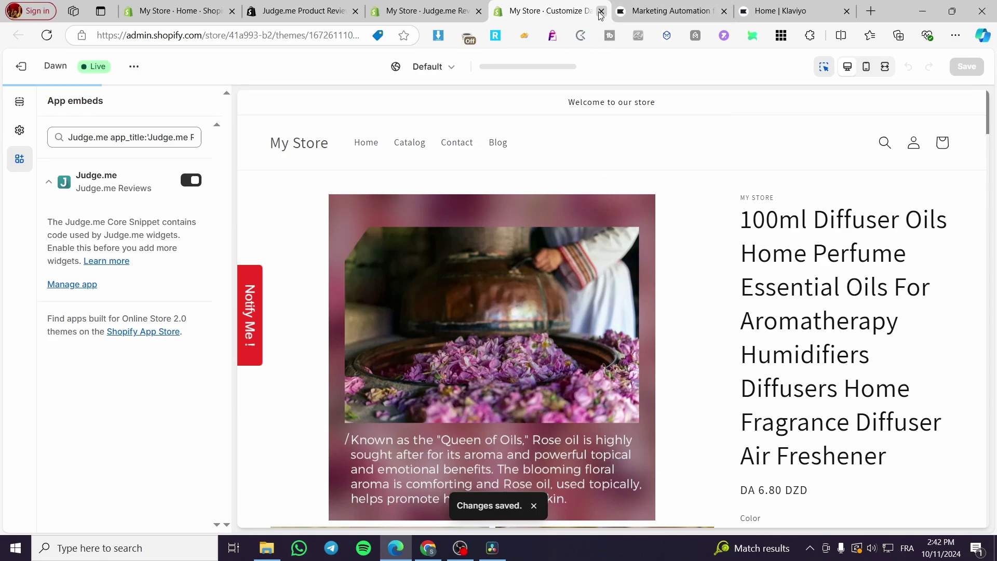
pyautogui.click(600, 12)
pyautogui.click(805, 487)
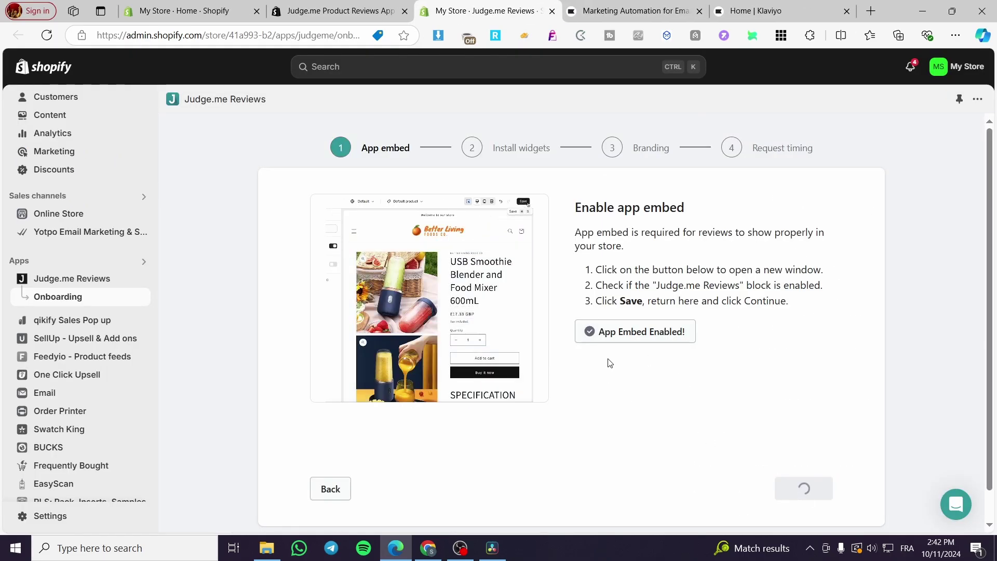
# Step: Add the Judge.me Review Widget to the Dawn product page, save with Ctrl+S, and continue
pyautogui.click(623, 344)
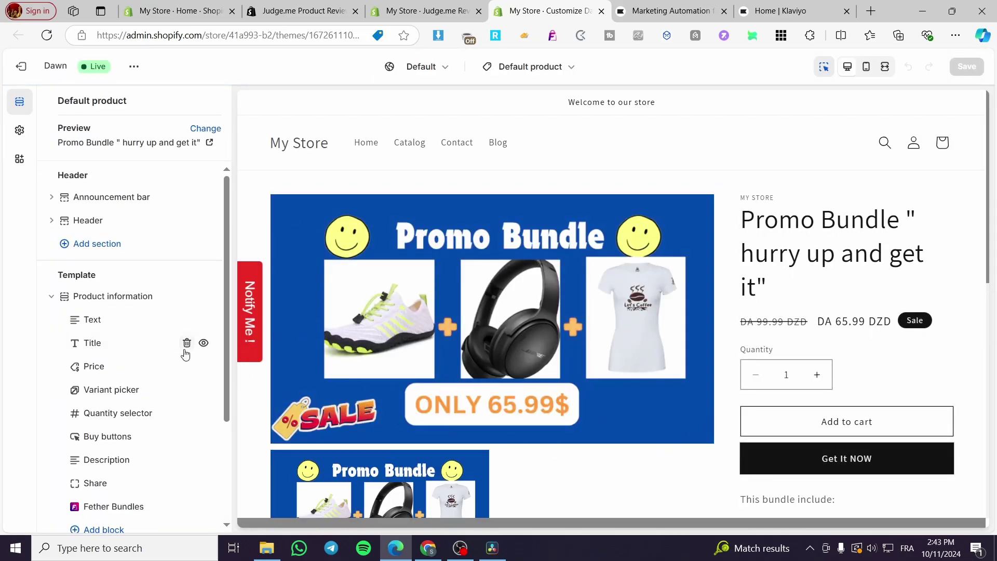
pyautogui.scroll(-2, 122, 348)
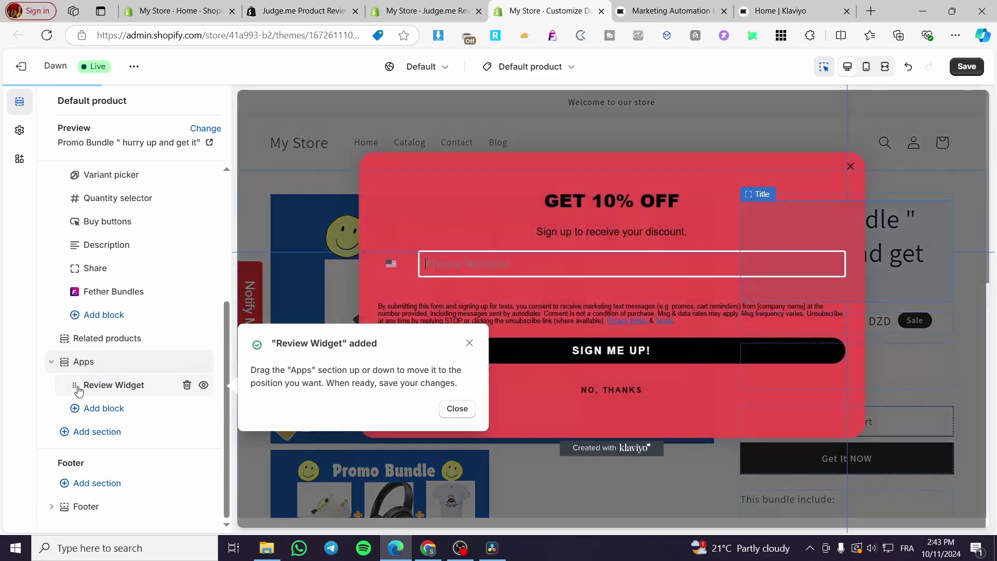
pyautogui.click(850, 171)
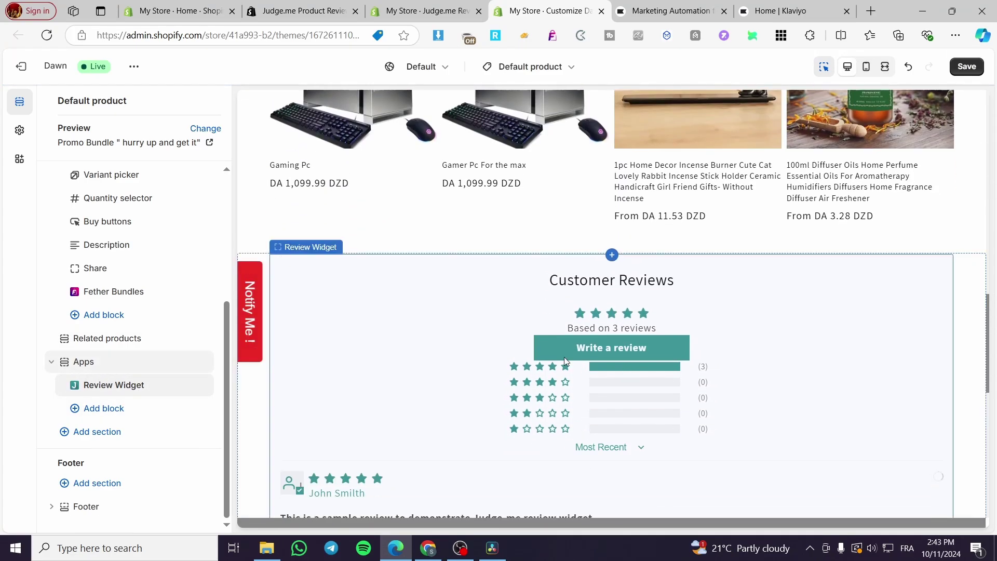
pyautogui.hotkey('ctrl', 's')
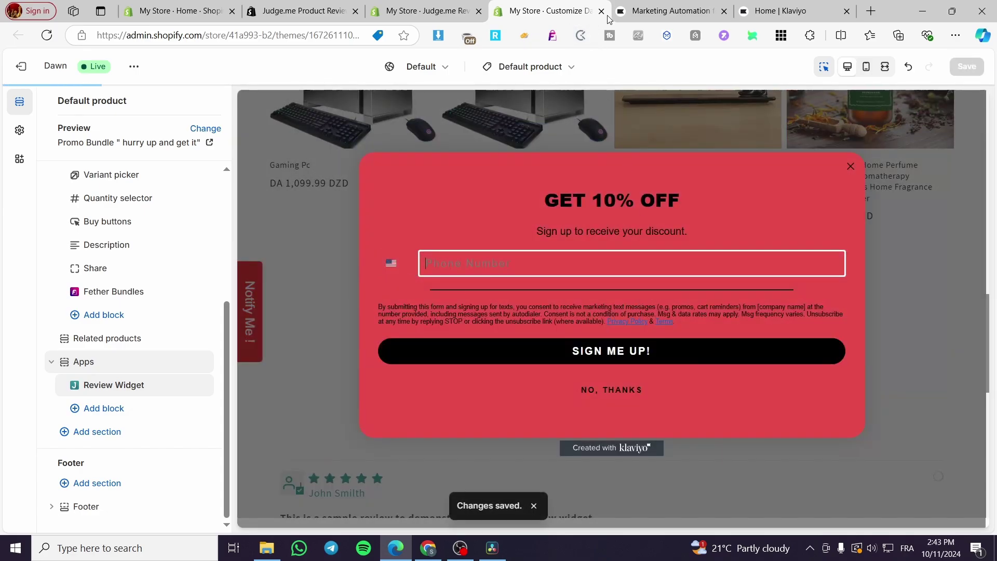
pyautogui.click(601, 11)
pyautogui.click(797, 490)
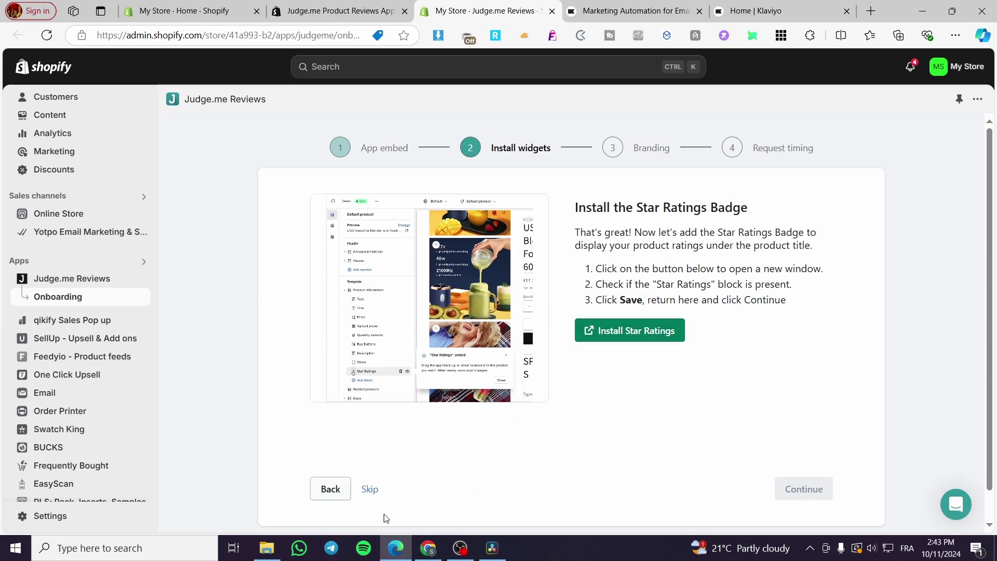
# Step: Skip the star ratings badge, keep default branding, finish with 14-day request timing, and go to the app home
pyautogui.click(369, 490)
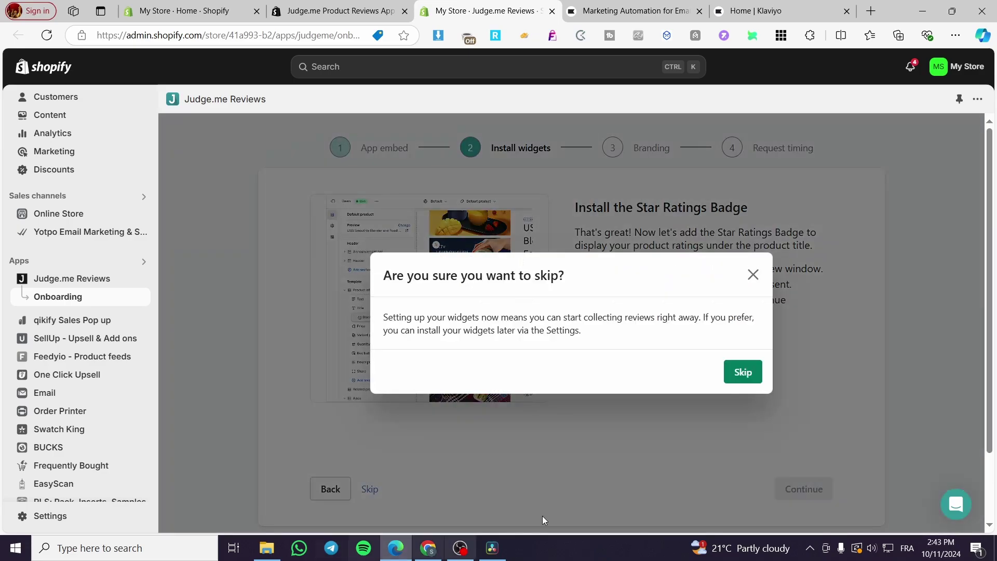
pyautogui.click(743, 371)
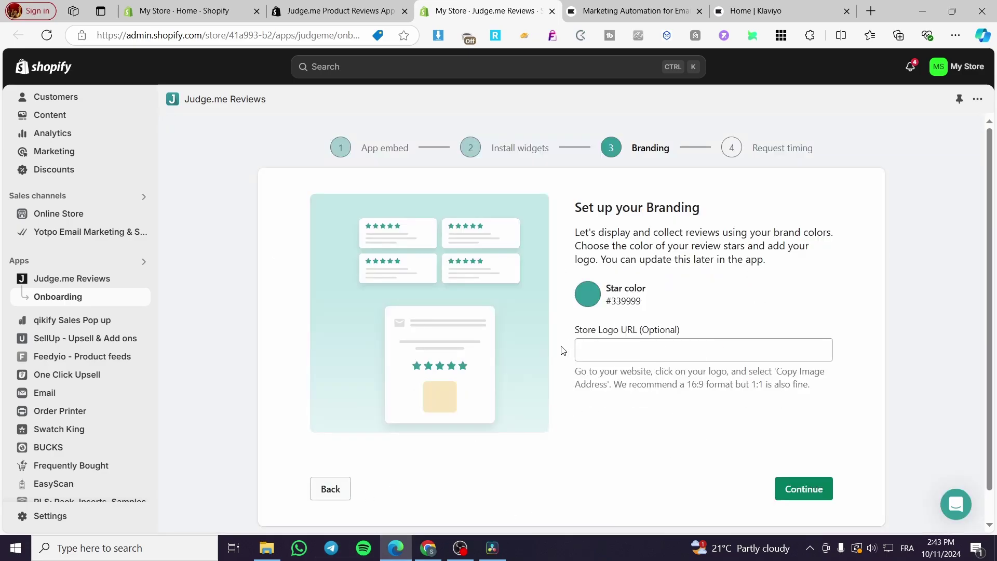
pyautogui.click(796, 479)
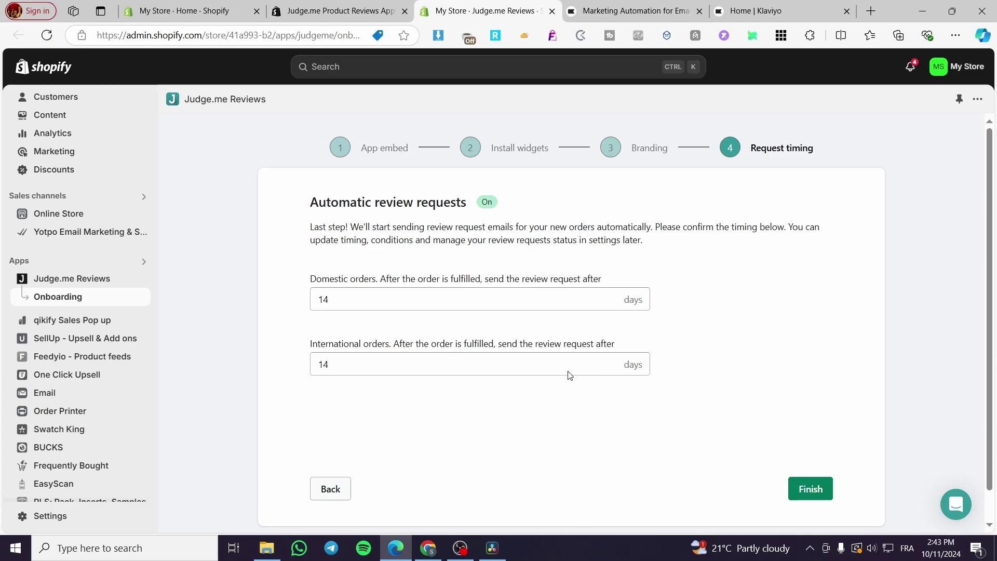
pyautogui.click(797, 484)
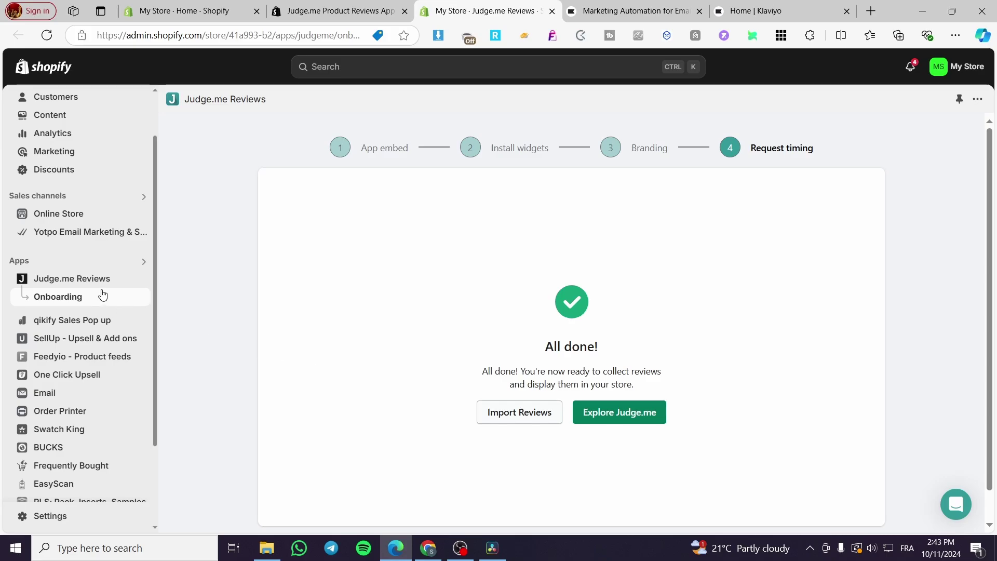
pyautogui.click(87, 278)
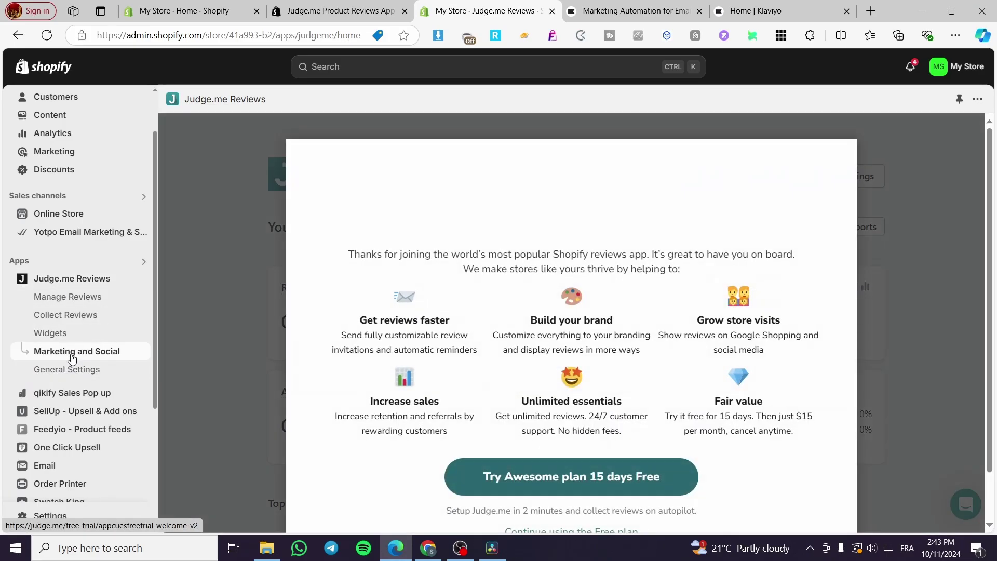
# Step: Open Judge.me Marketing and Social and scroll through the Judge.me Reviews Site tab
pyautogui.click(72, 359)
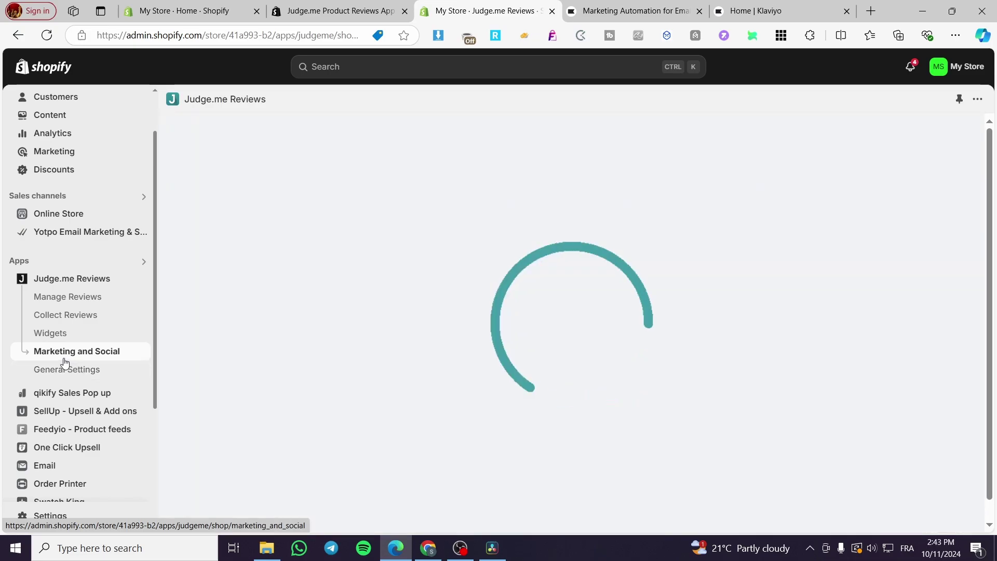
pyautogui.scroll(-1, 503, 378)
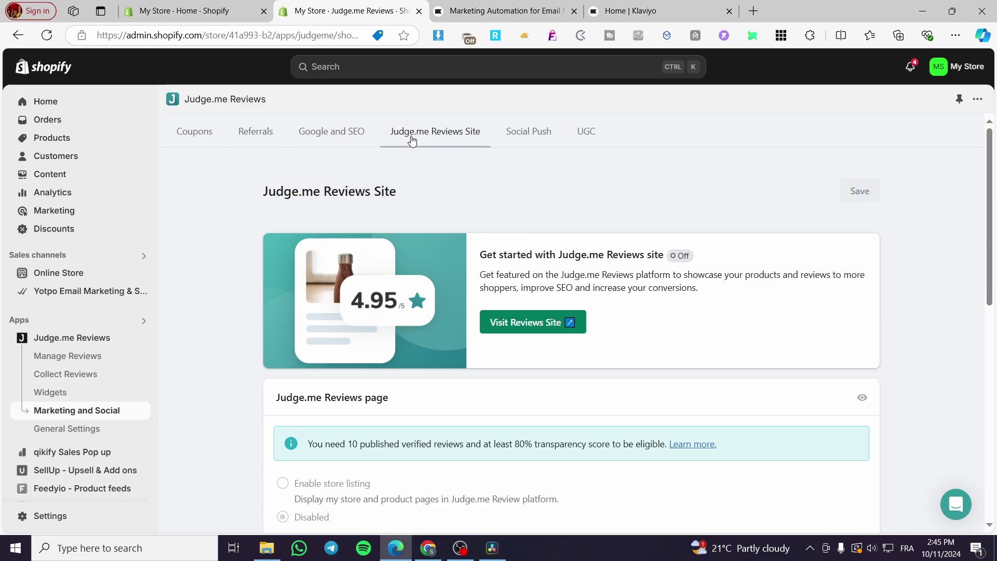
pyautogui.scroll(-2, 522, 203)
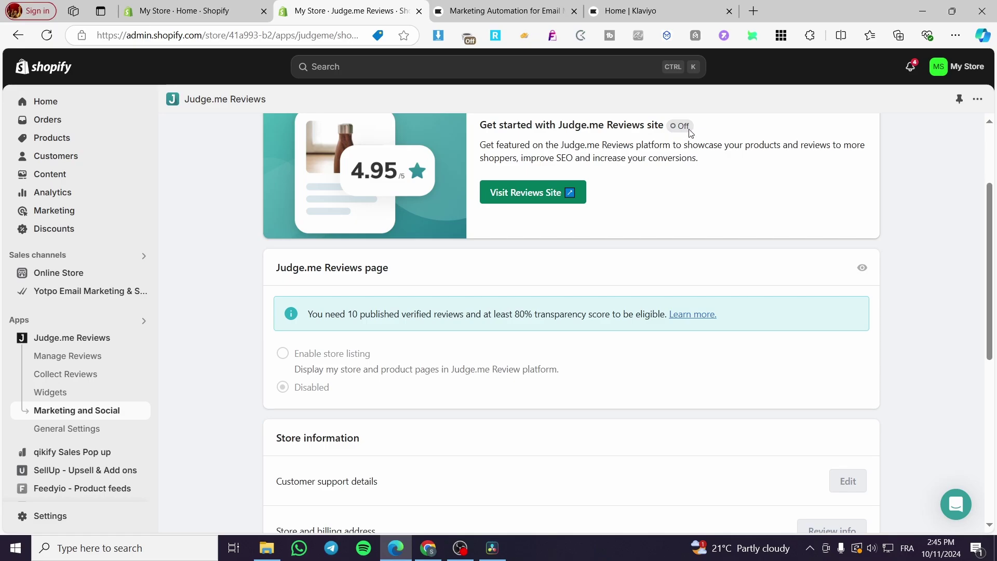
pyautogui.scroll(2, 675, 127)
pyautogui.scroll(-7, 735, 267)
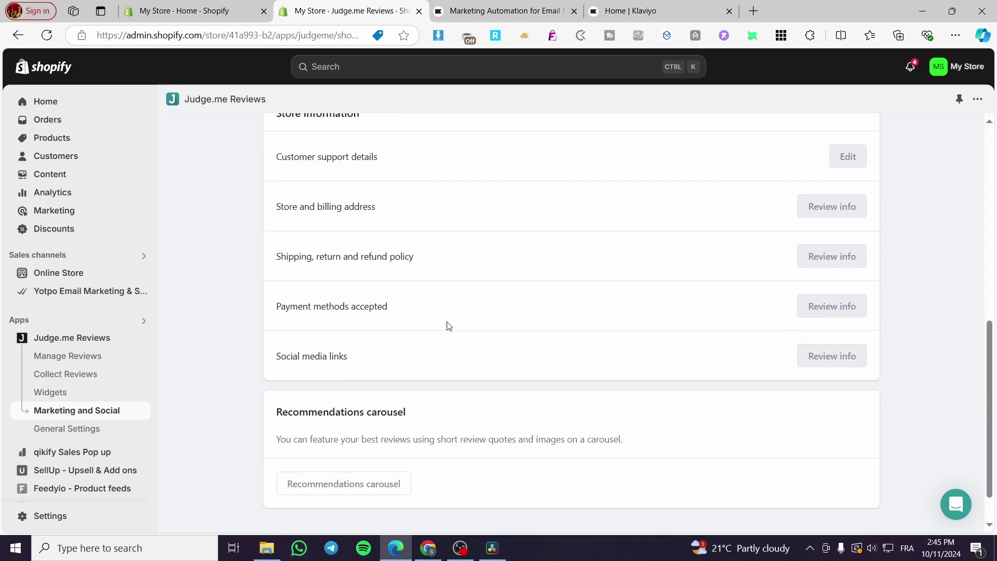
pyautogui.scroll(-1, 514, 369)
pyautogui.scroll(-1, 413, 369)
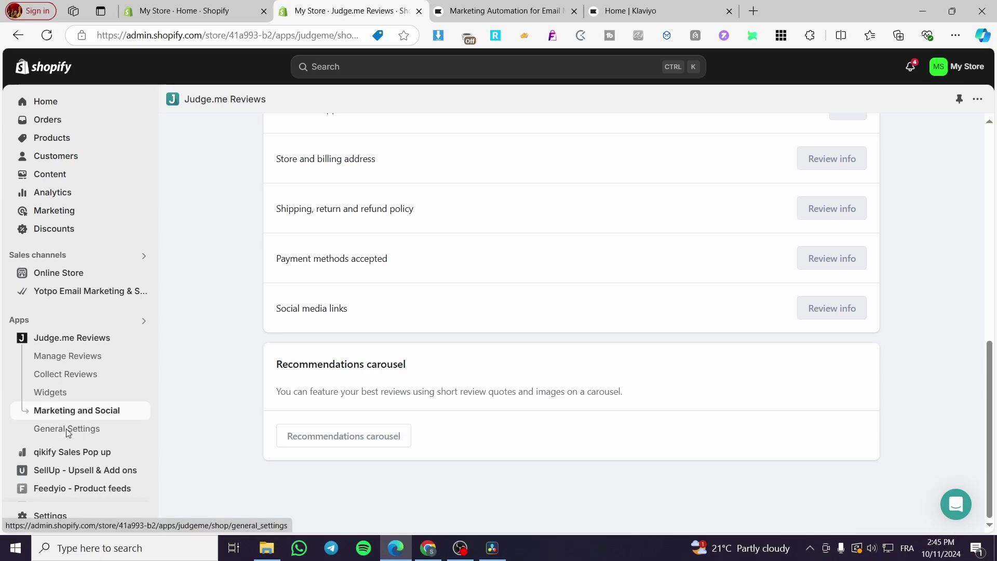
# Step: Open Judge.me General Settings and view the plans and pricing
pyautogui.click(86, 431)
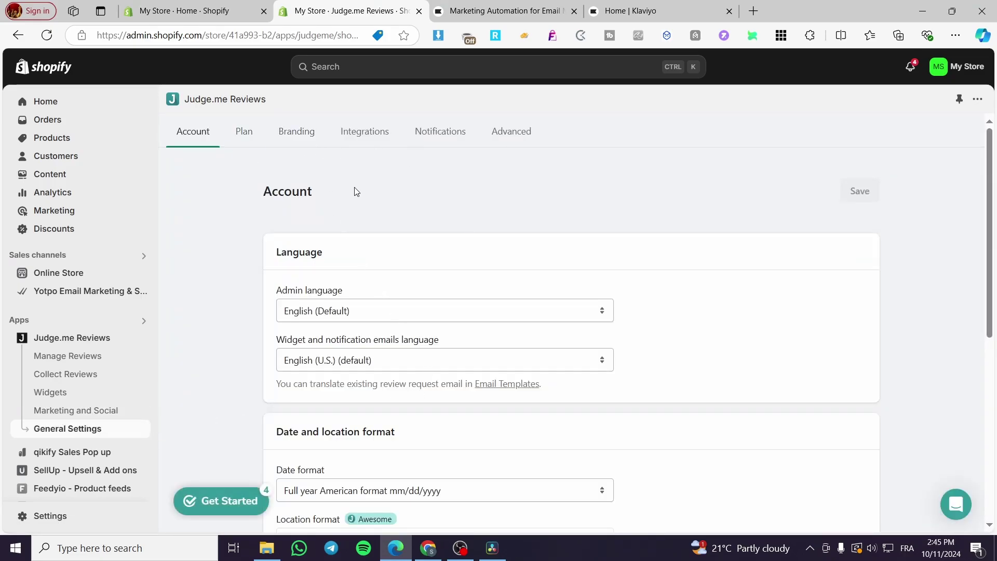
pyautogui.scroll(-6, 356, 191)
pyautogui.scroll(7, 356, 199)
pyautogui.click(242, 132)
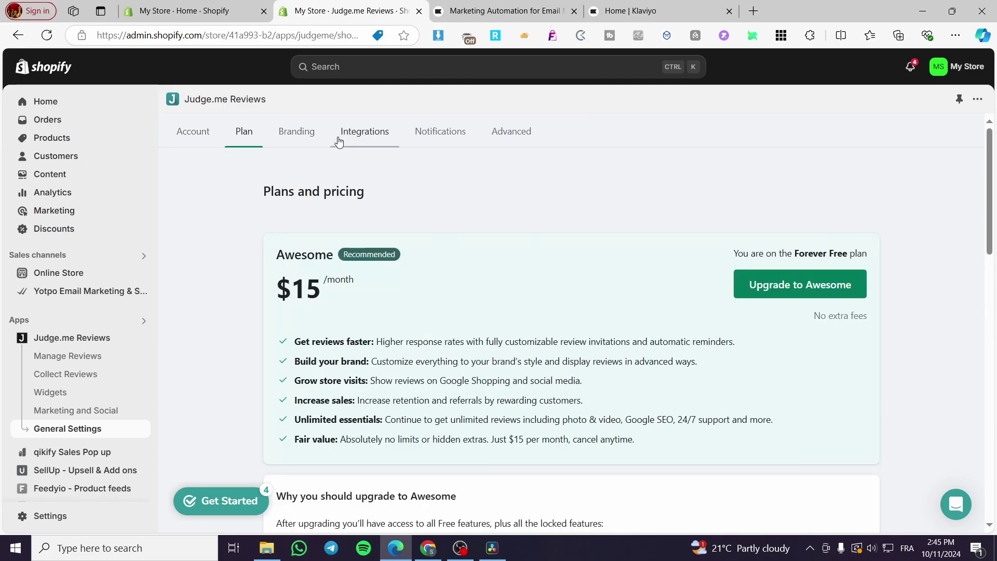
# Step: Browse the Judge.me integrations list filtered to email marketing integrations
pyautogui.click(351, 138)
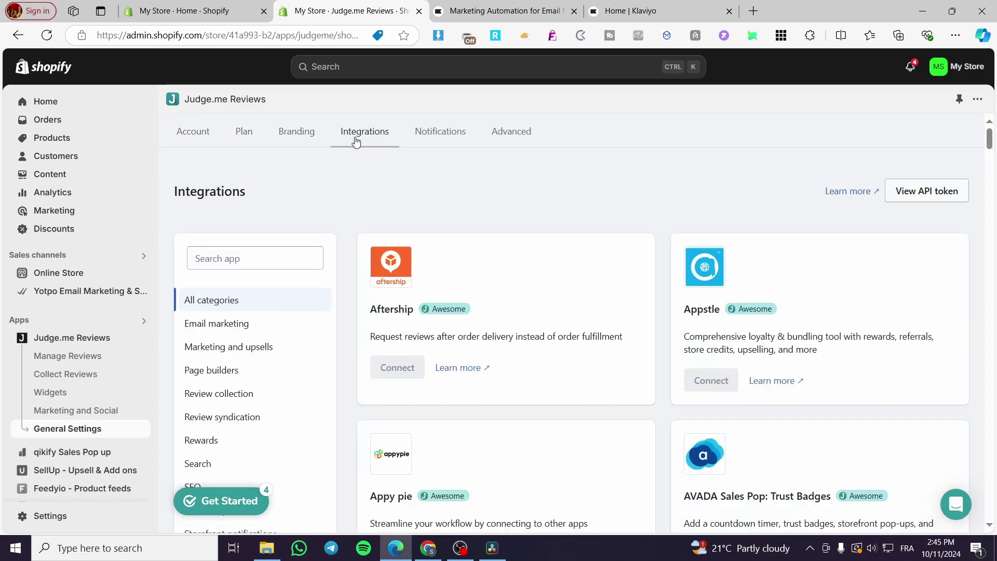
pyautogui.scroll(-3, 471, 341)
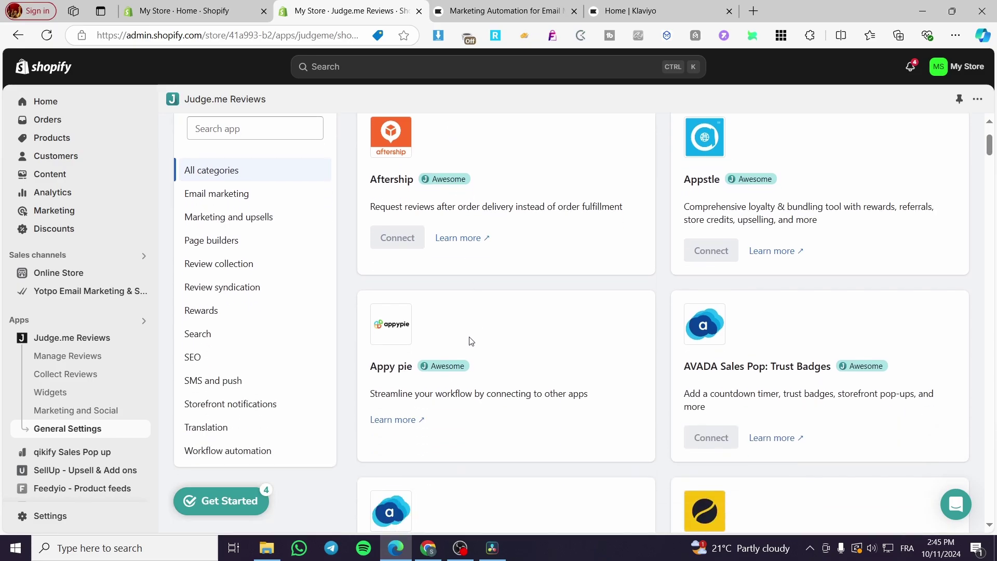
pyautogui.scroll(3, 729, 289)
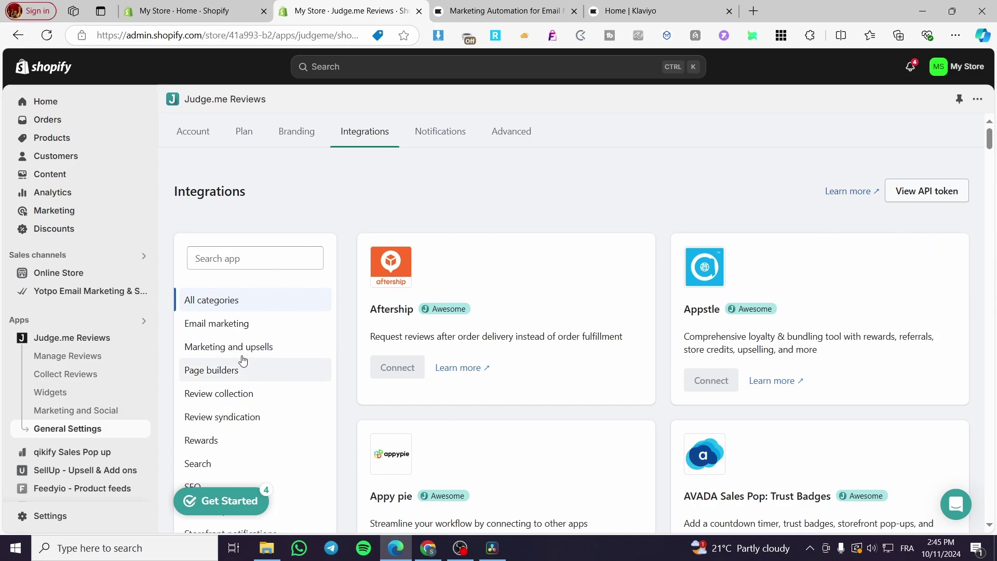
pyautogui.click(209, 333)
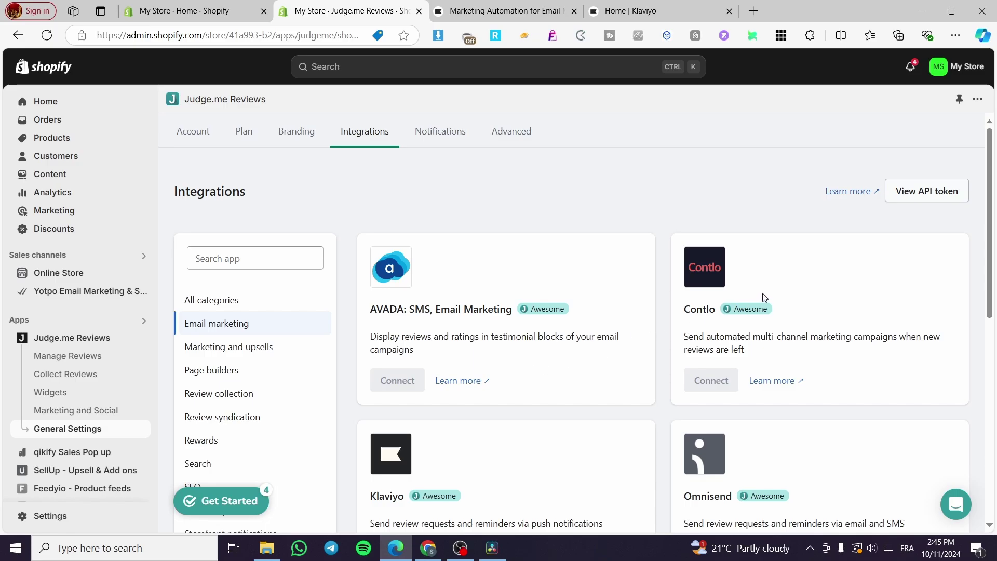
pyautogui.scroll(-3, 531, 321)
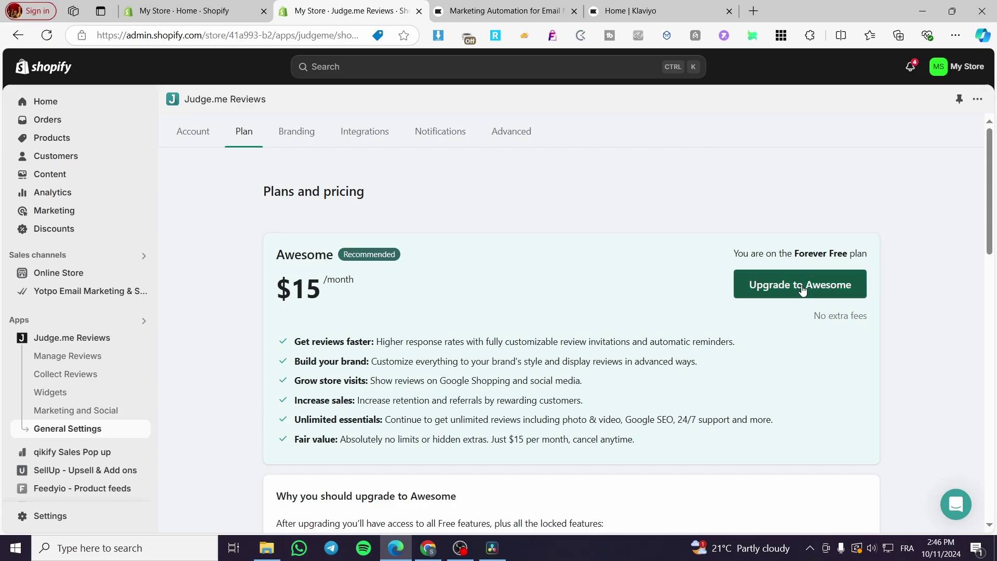
# Step: Upgrade to the Awesome Plan and approve the $15.00 USD every-30-days subscription
pyautogui.click(802, 289)
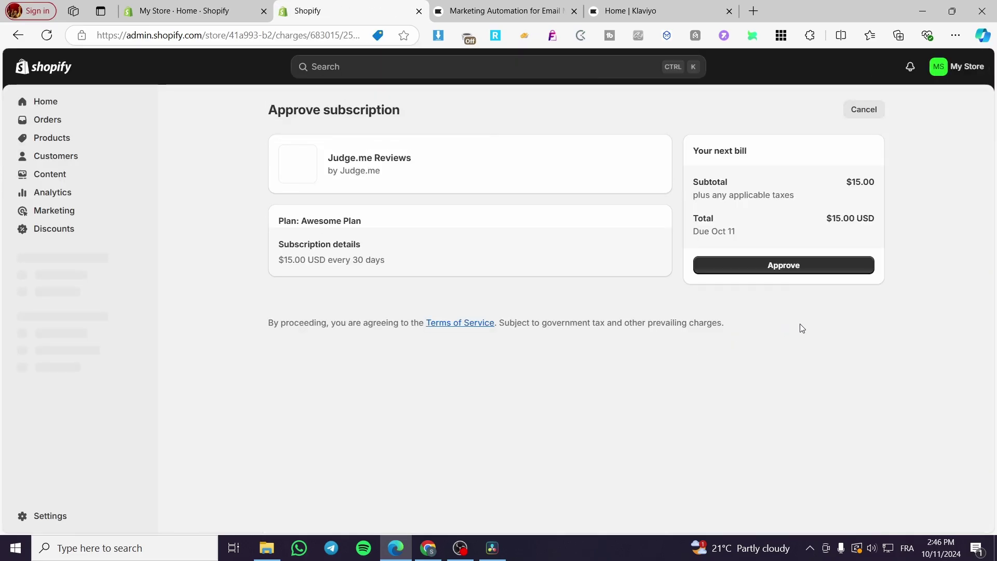
pyautogui.click(799, 265)
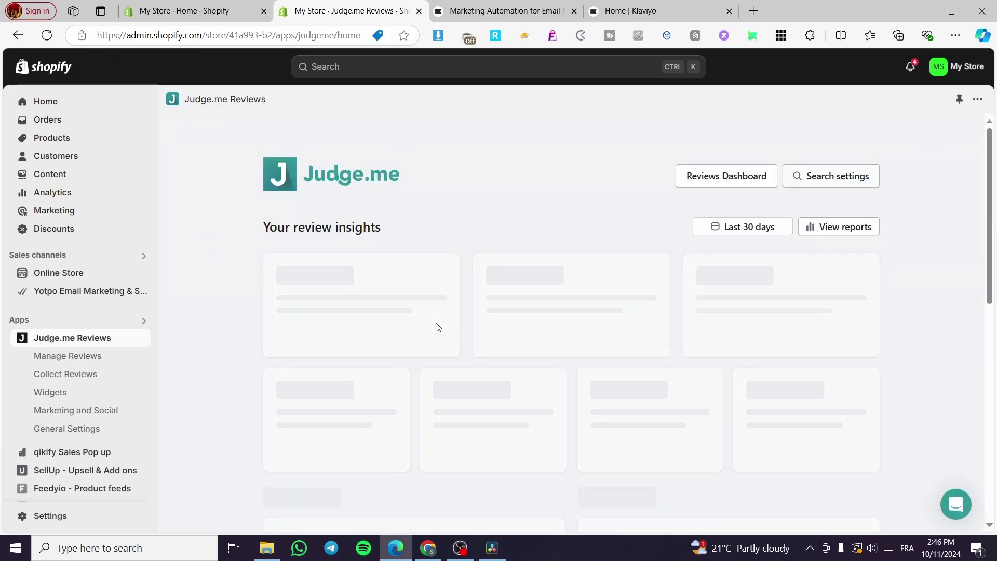
# Step: In General Settings integrations, filter to Email marketing and choose Connect on the Klaviyo card
pyautogui.click(67, 429)
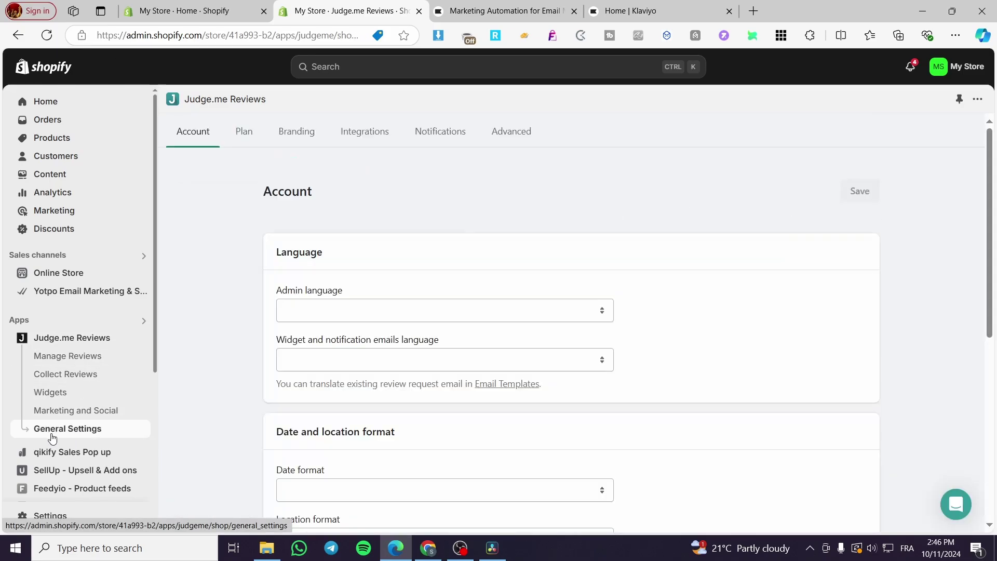
pyautogui.click(370, 134)
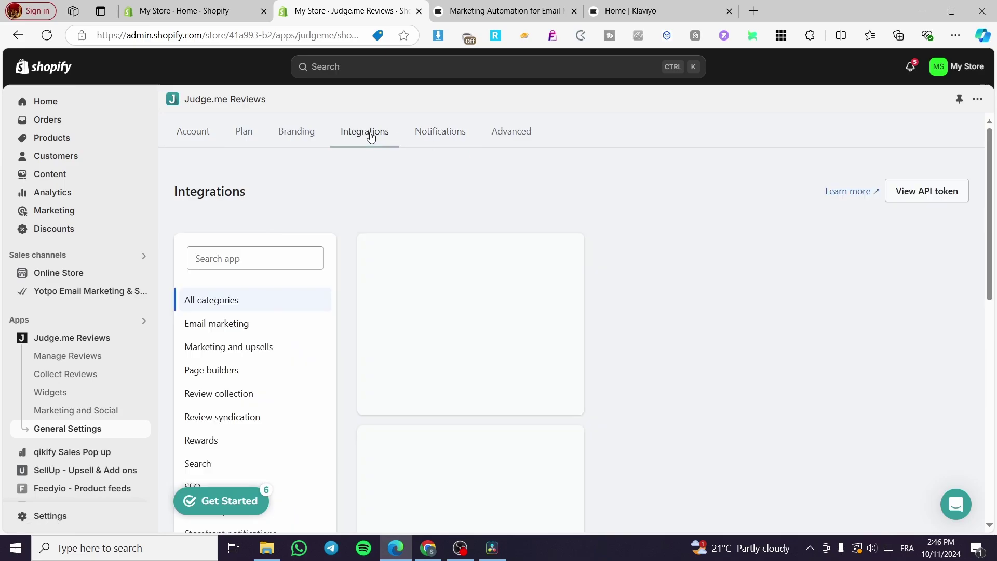
pyautogui.click(239, 331)
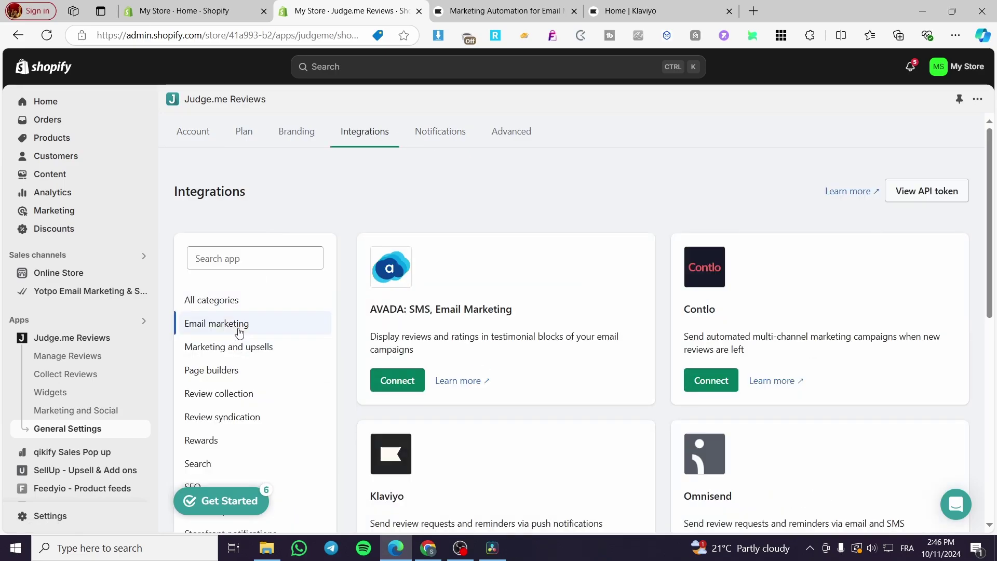
pyautogui.scroll(-2, 239, 333)
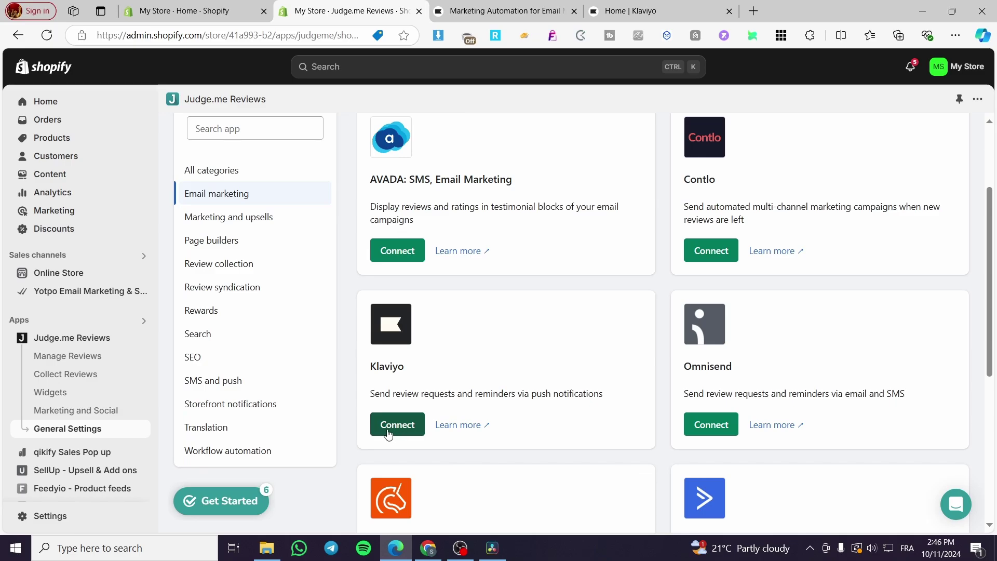
pyautogui.click(408, 428)
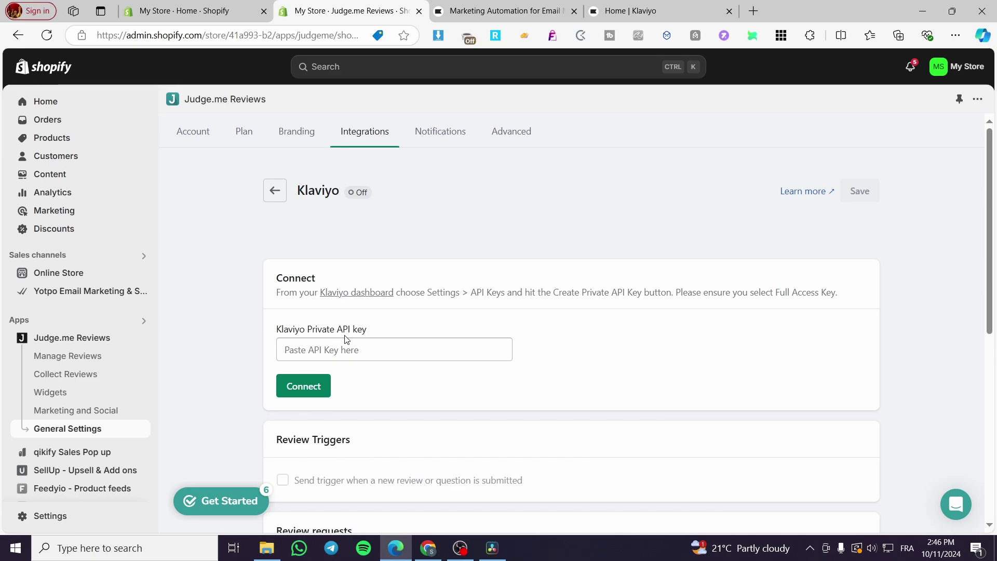
# Step: In Klaviyo, go from account Settings to API keys and start a new private API key
pyautogui.click(594, 5)
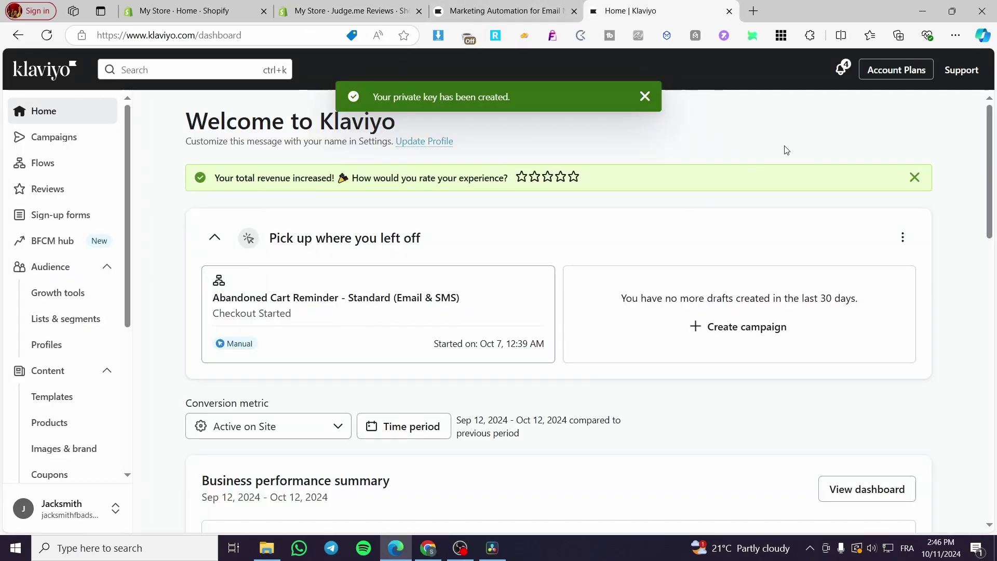
pyautogui.click(646, 97)
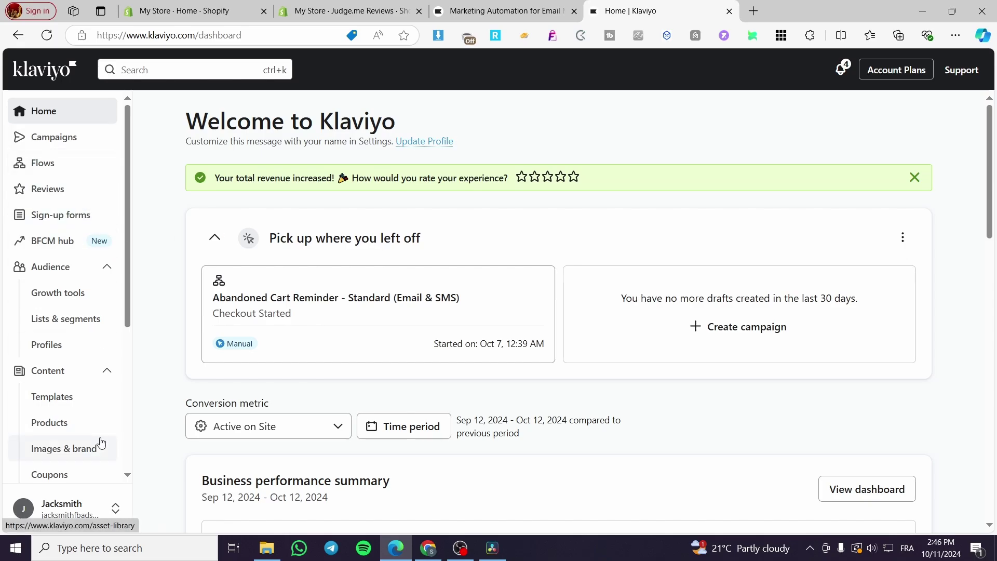
pyautogui.click(77, 508)
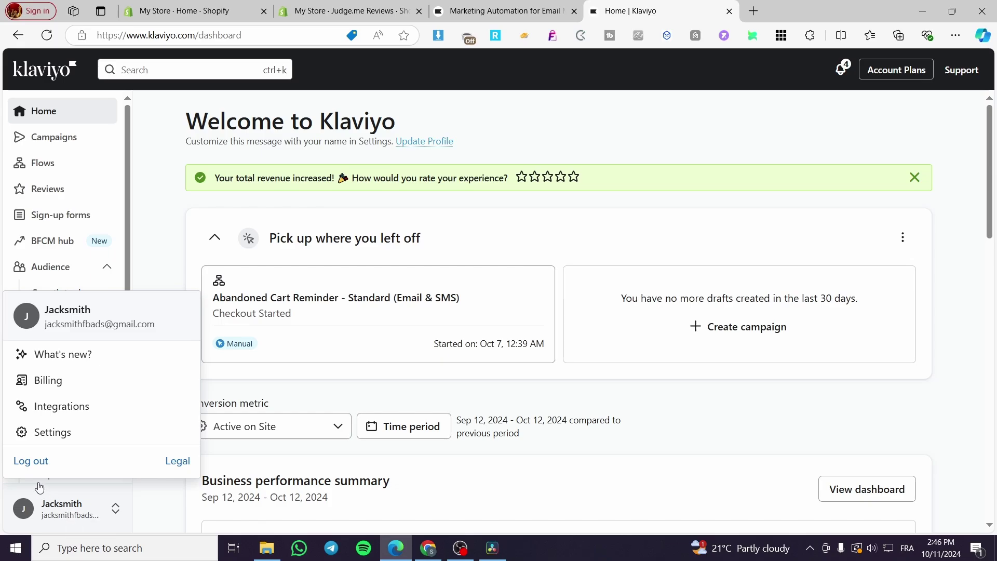
pyautogui.click(57, 441)
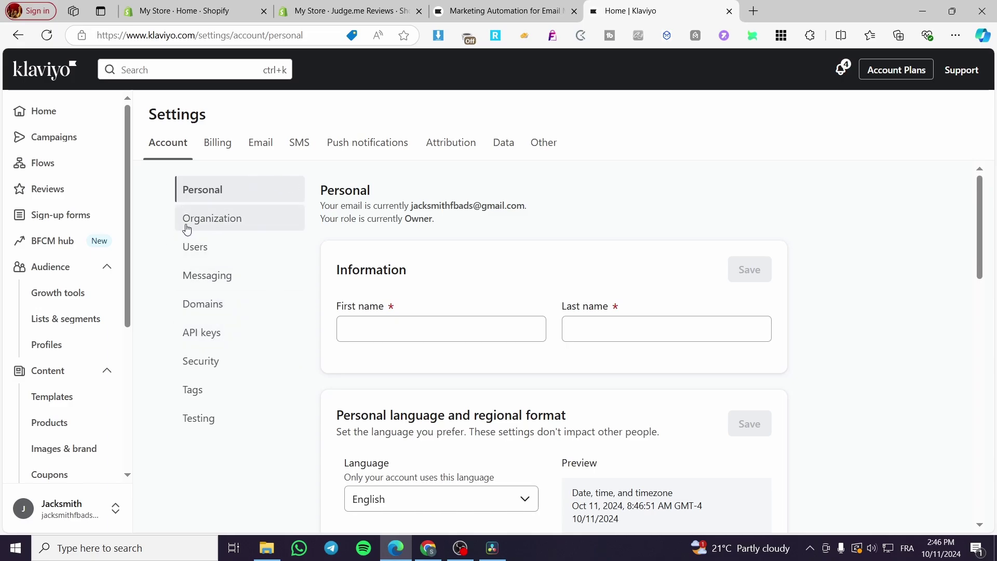
pyautogui.click(211, 333)
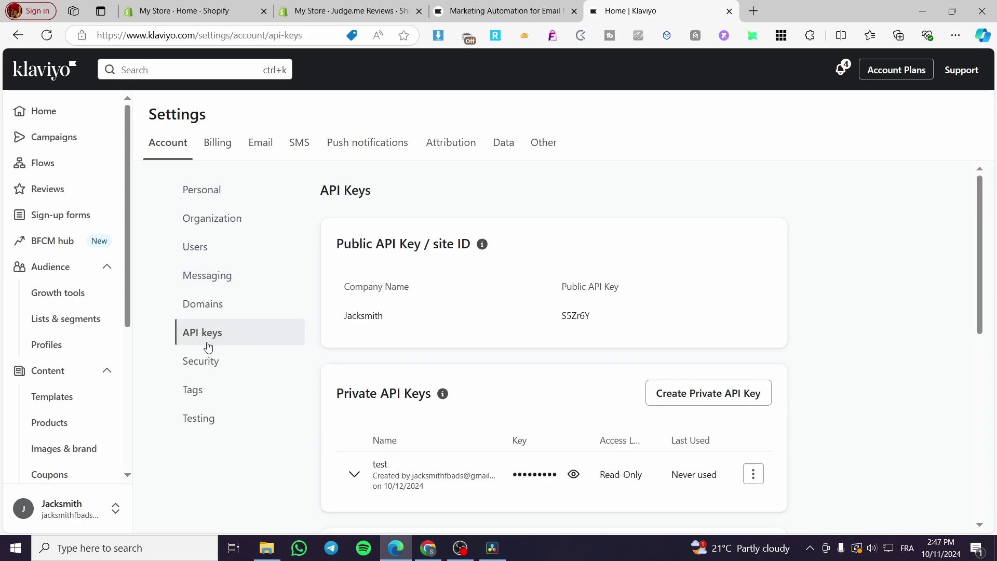
pyautogui.scroll(-2, 803, 333)
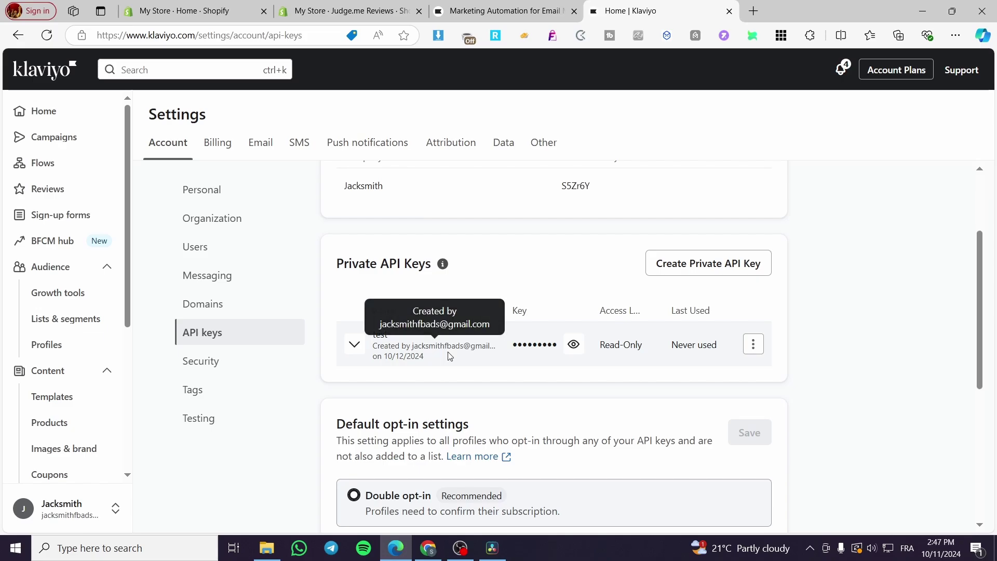
pyautogui.click(694, 272)
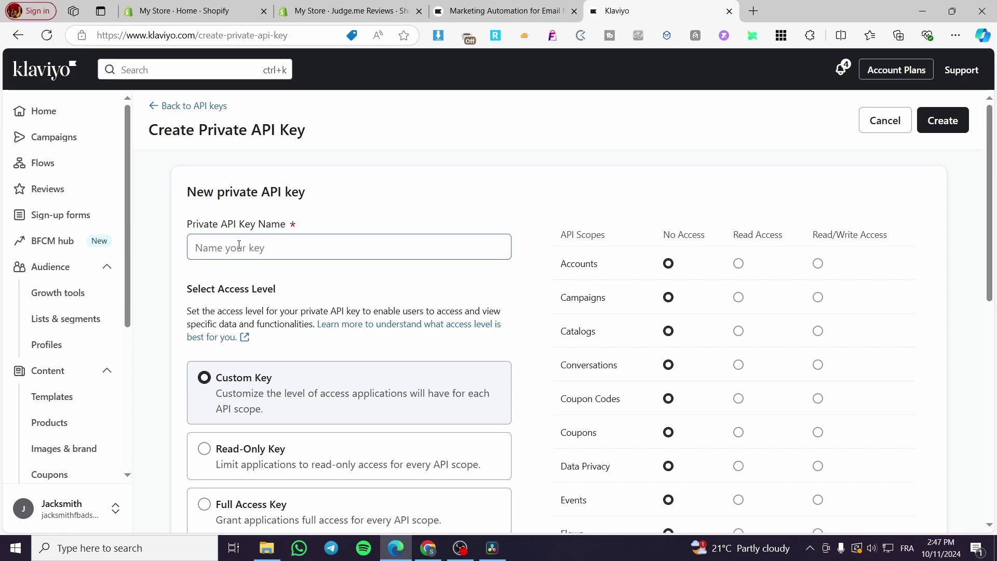
# Step: Name the new key Test2 and give every scope Read-Only access
pyautogui.click(239, 247)
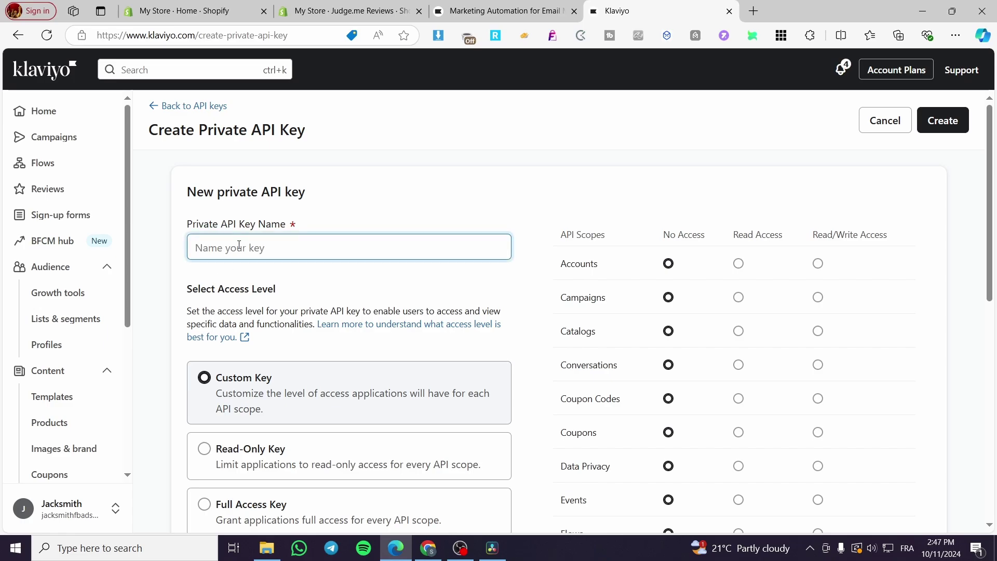
pyautogui.write('Test2')
pyautogui.scroll(-3, 329, 280)
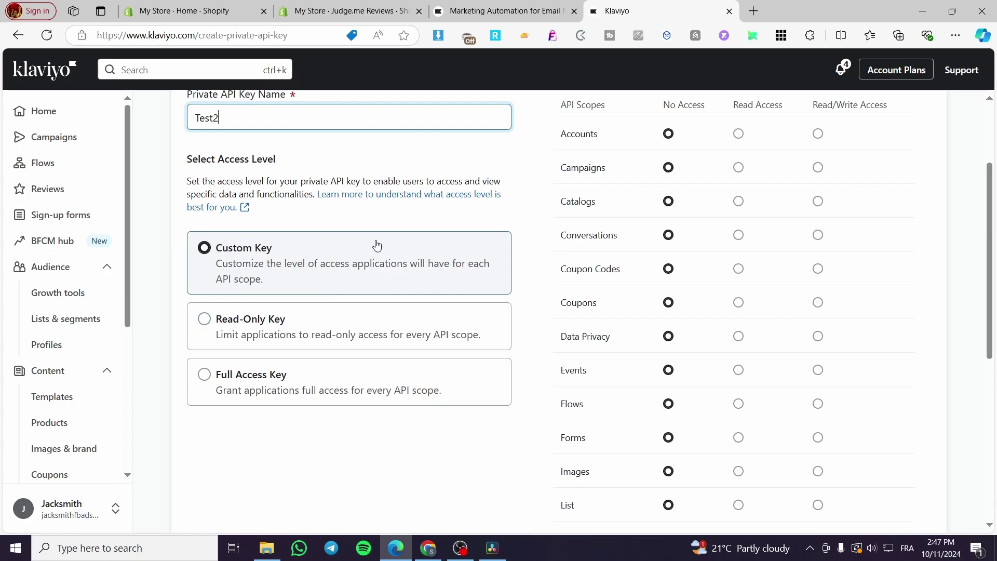
pyautogui.scroll(2, 341, 229)
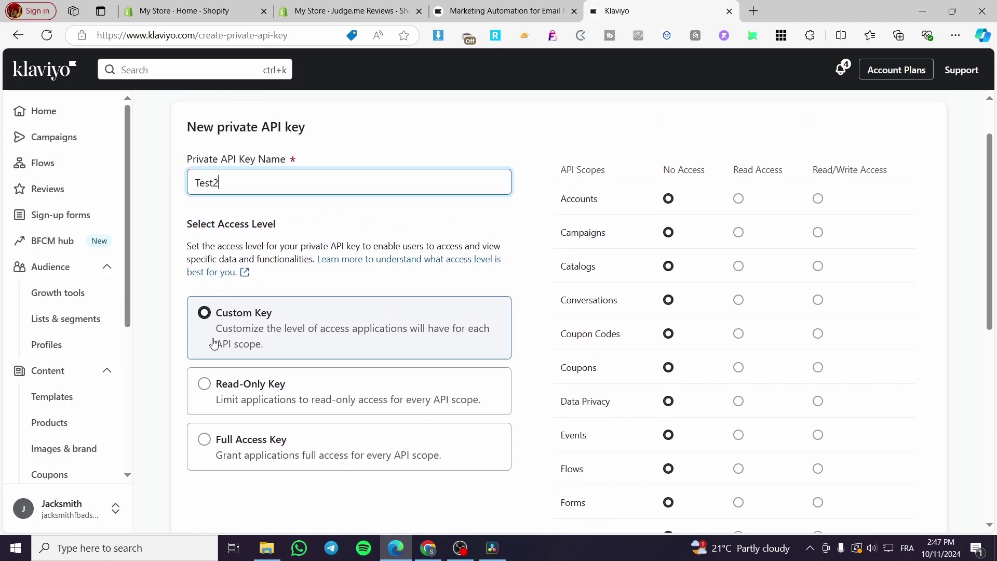
pyautogui.click(738, 198)
pyautogui.click(668, 198)
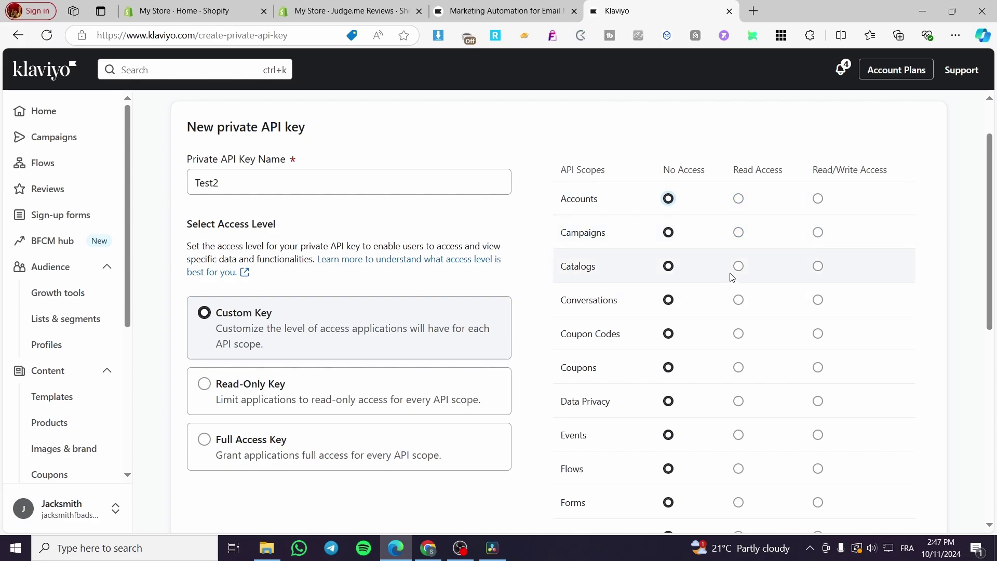
pyautogui.click(276, 385)
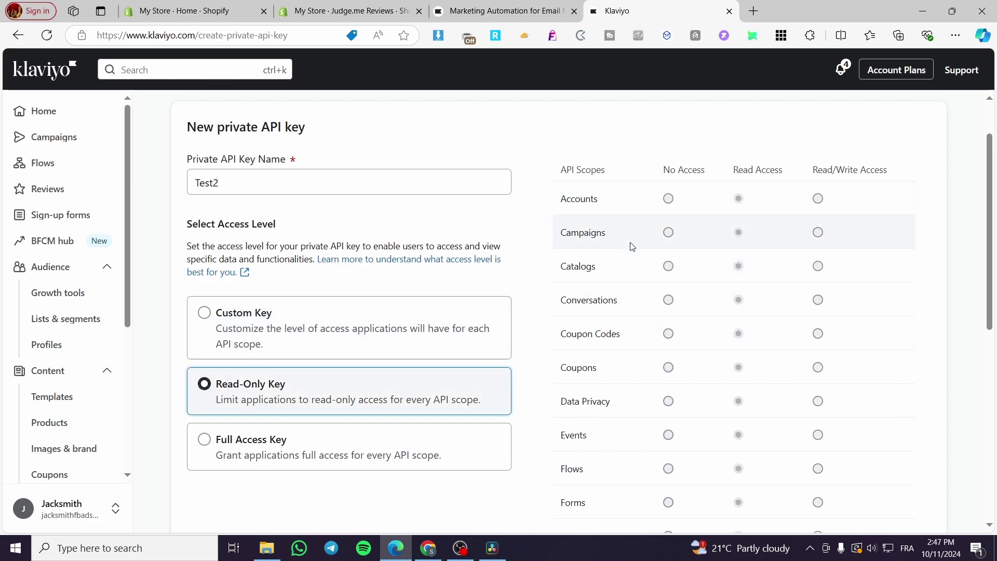
pyautogui.click(310, 442)
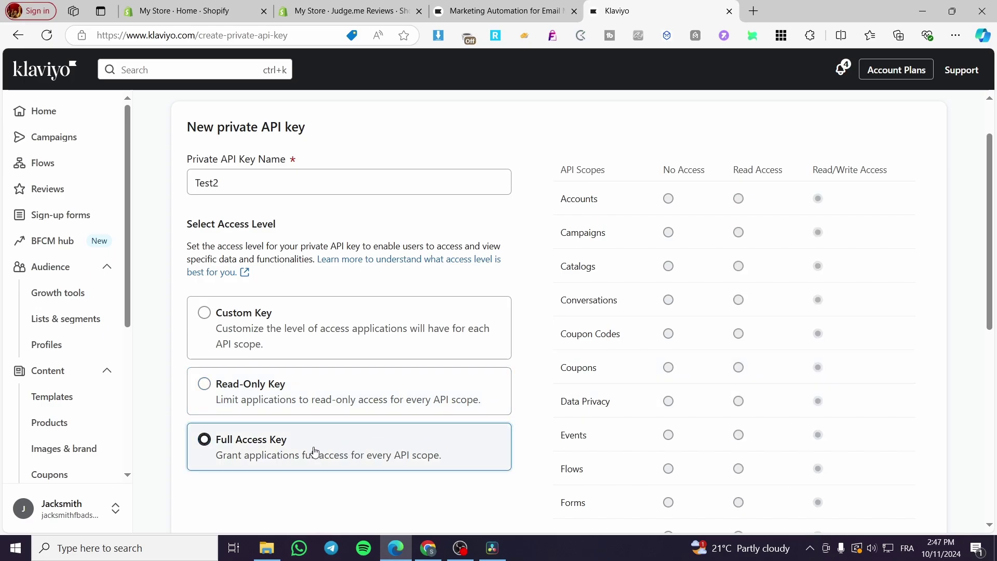
pyautogui.click(283, 410)
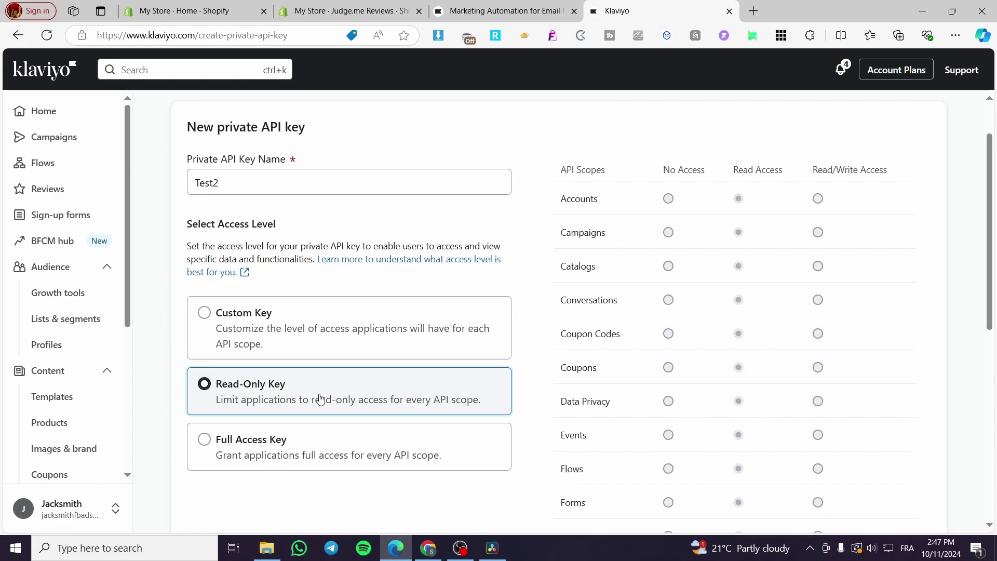
pyautogui.scroll(-8, 716, 333)
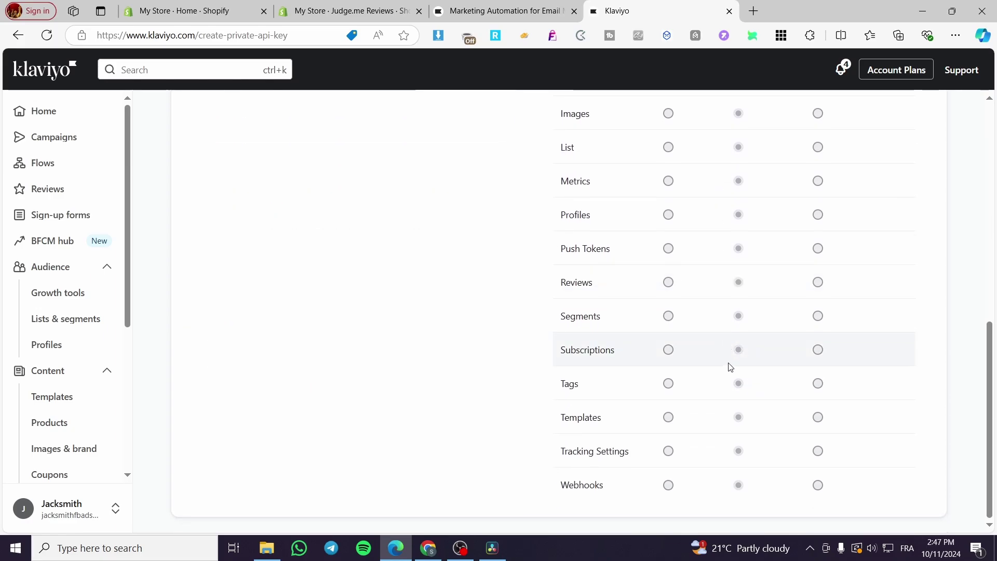
pyautogui.scroll(9, 749, 363)
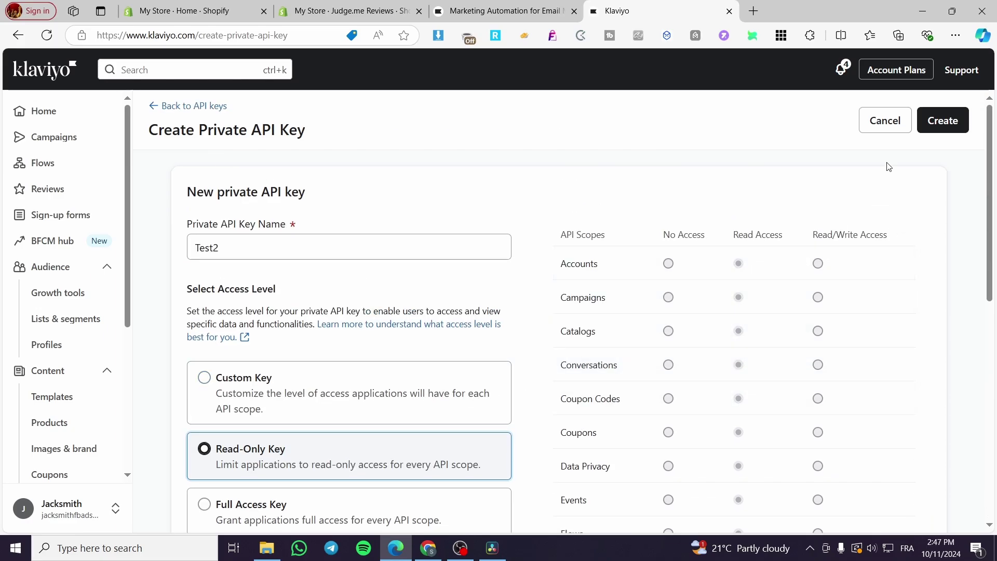
# Step: Create the key and copy the generated private key to the clipboard
pyautogui.click(943, 125)
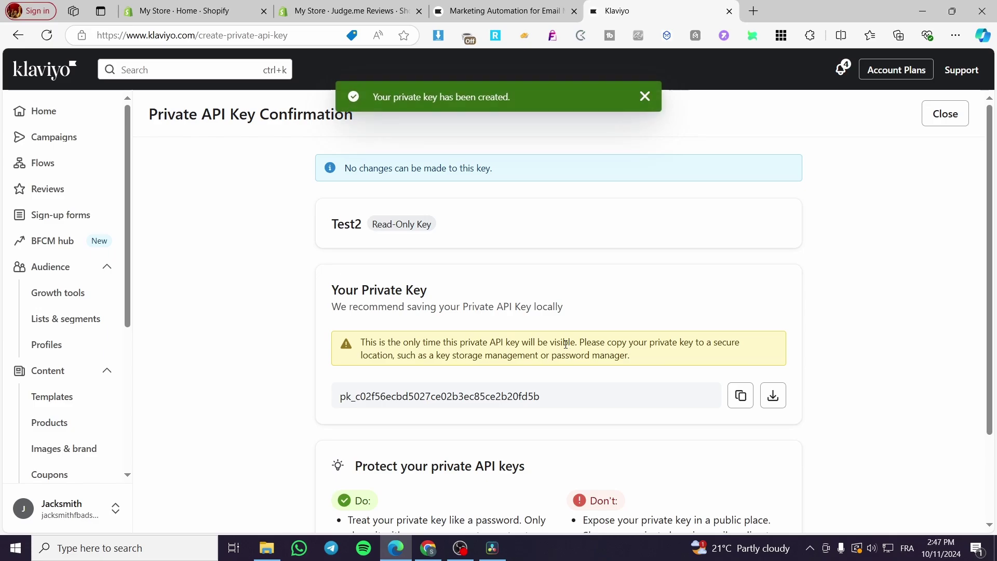
pyautogui.click(741, 396)
pyautogui.scroll(-2, 333, 389)
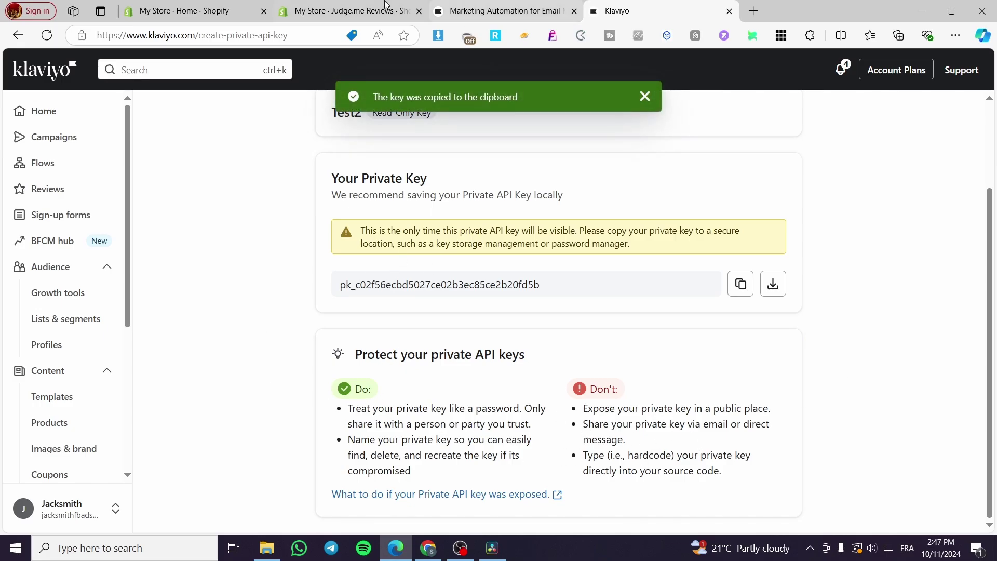
# Step: Paste the copied key into Judge.me's Klaviyo Private API key field, connect, and save
pyautogui.click(367, 9)
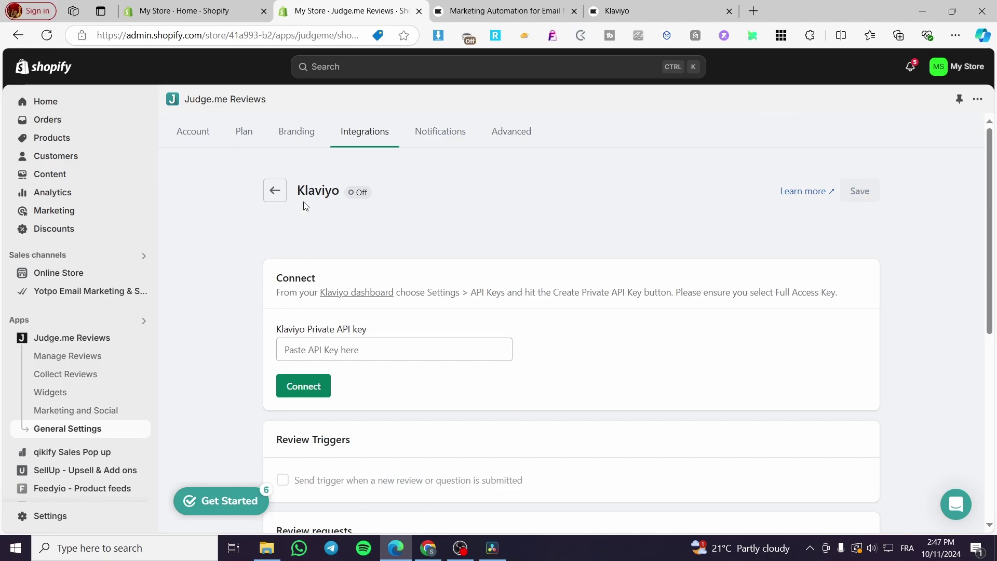
pyautogui.click(345, 352)
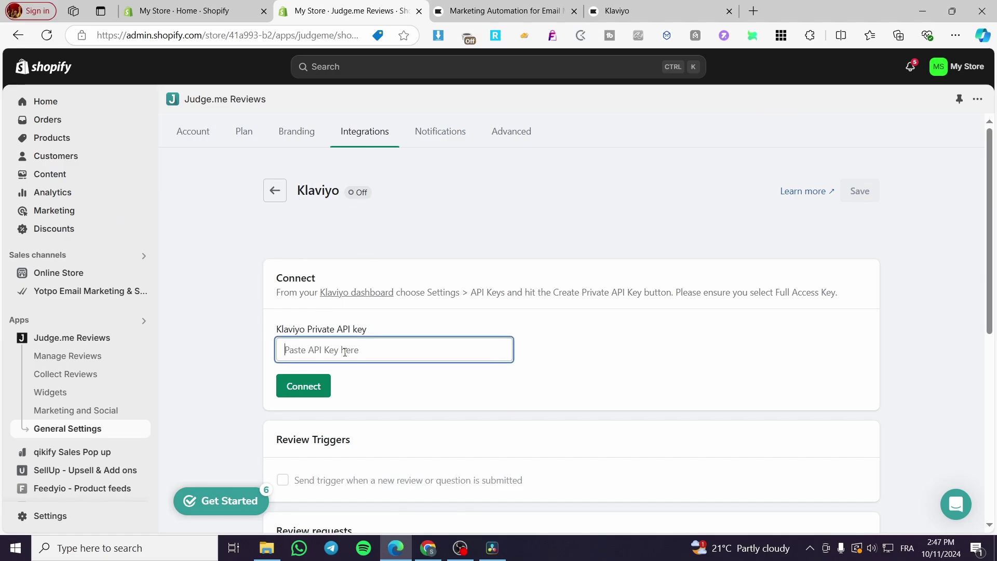
pyautogui.hotkey('ctrl', 'v')
pyautogui.click(301, 385)
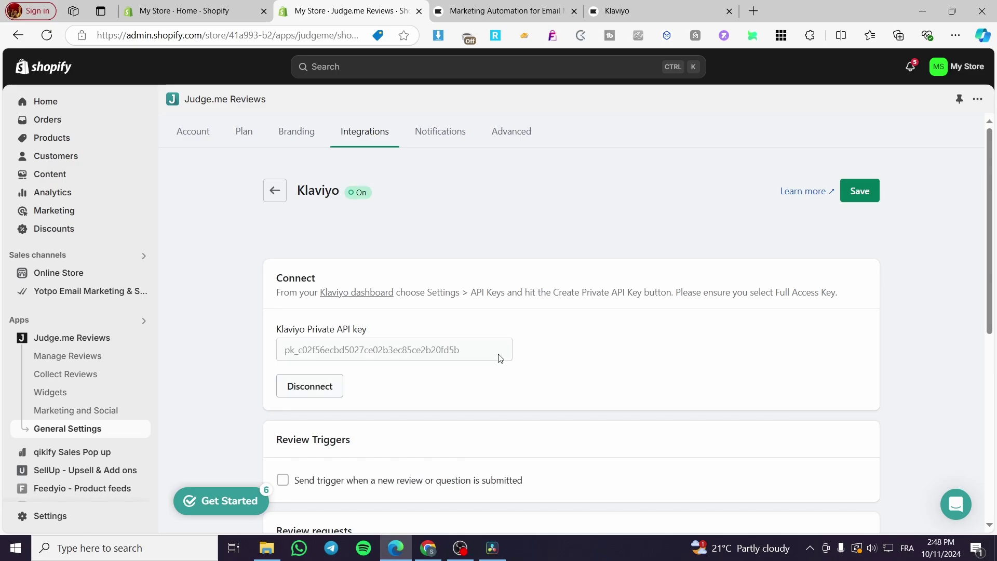
pyautogui.click(861, 194)
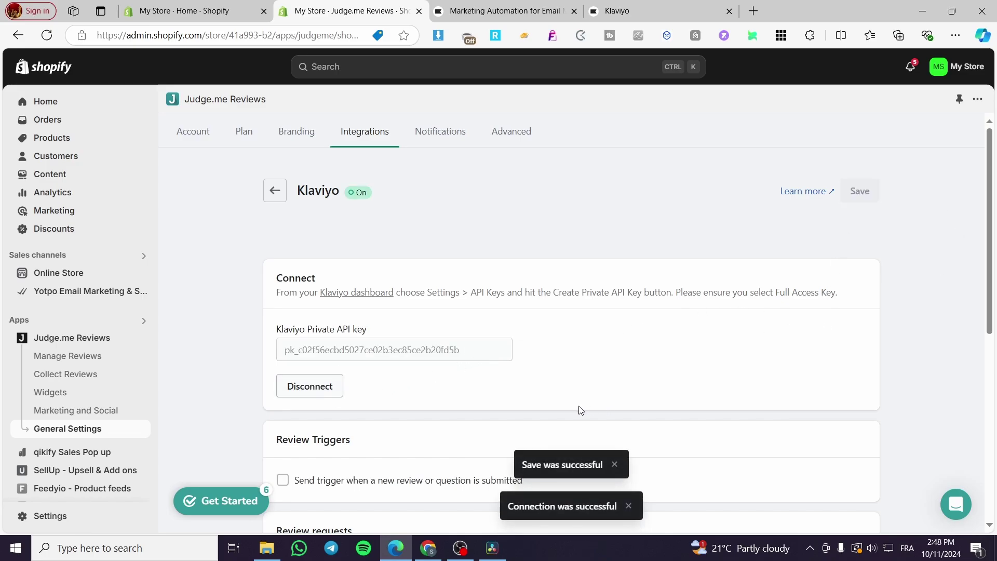
pyautogui.scroll(-2, 579, 410)
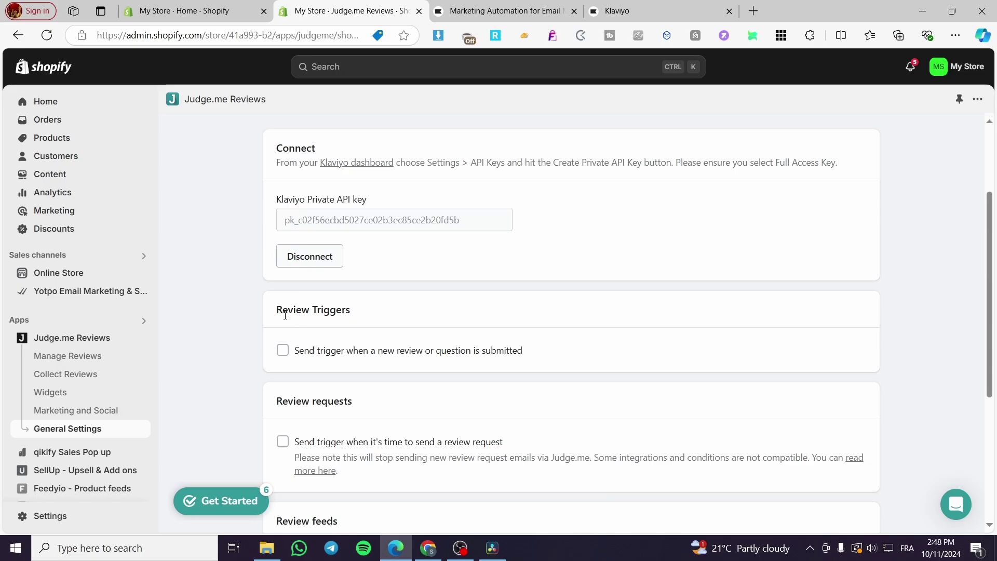
# Step: Enable the new-review and review-request triggers, keeping the positive threshold at At least 4 stars
pyautogui.scroll(-2, 379, 318)
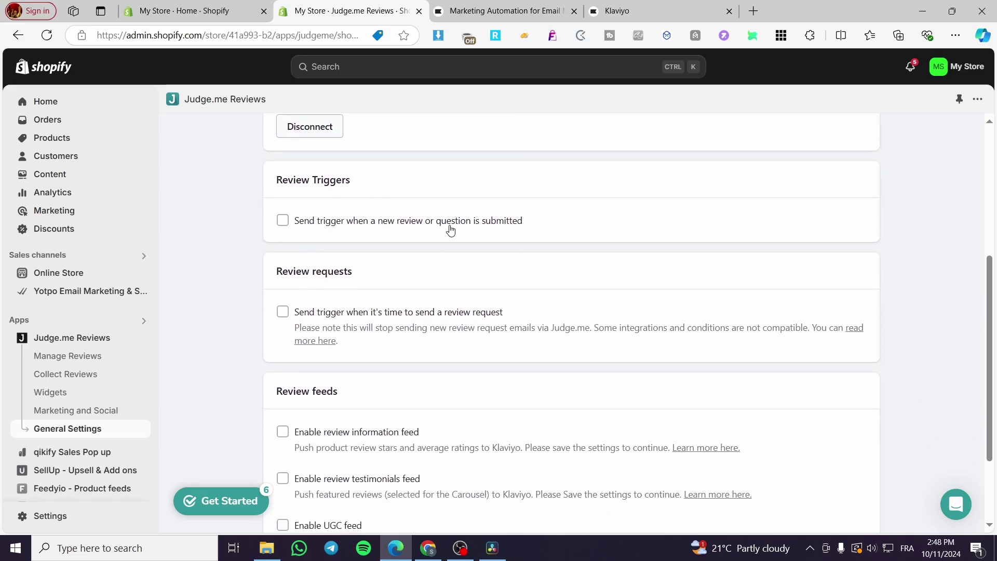
pyautogui.click(484, 227)
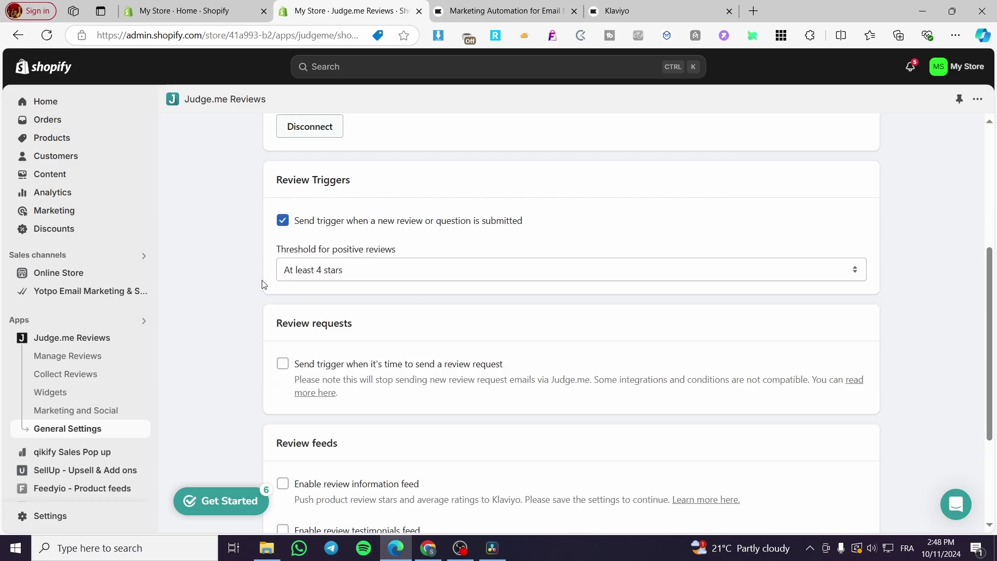
pyautogui.click(347, 271)
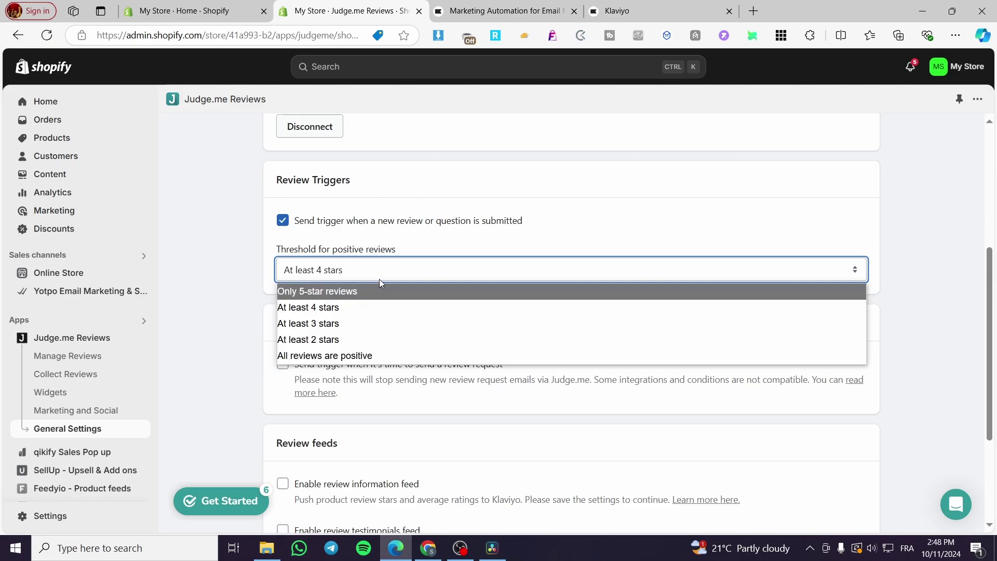
pyautogui.click(375, 305)
pyautogui.scroll(-1, 281, 306)
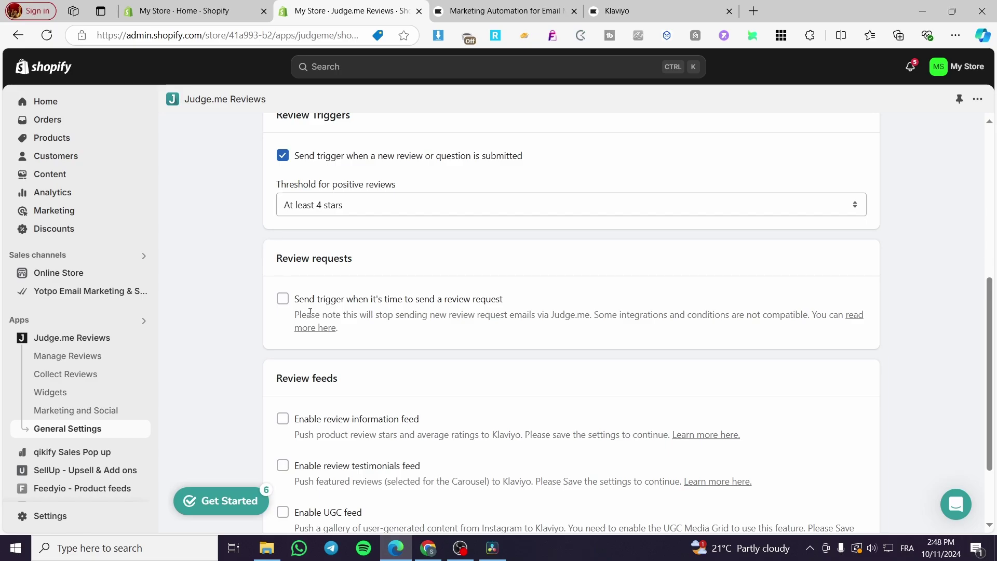
pyautogui.click(282, 302)
# Step: Enable the review information, review testimonials and UGC feeds, then save
pyautogui.scroll(-1, 370, 352)
pyautogui.scroll(-2, 371, 352)
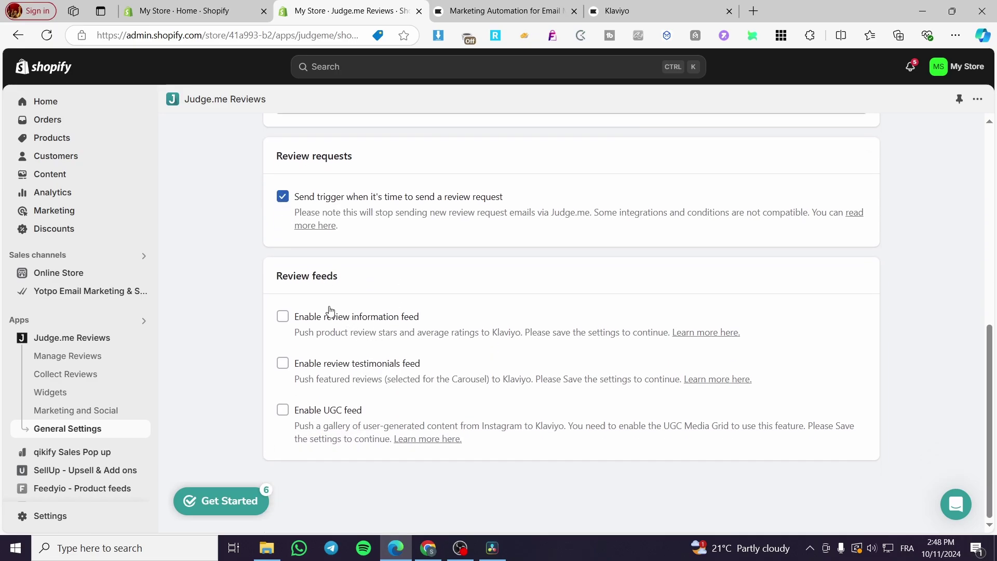
pyautogui.click(288, 318)
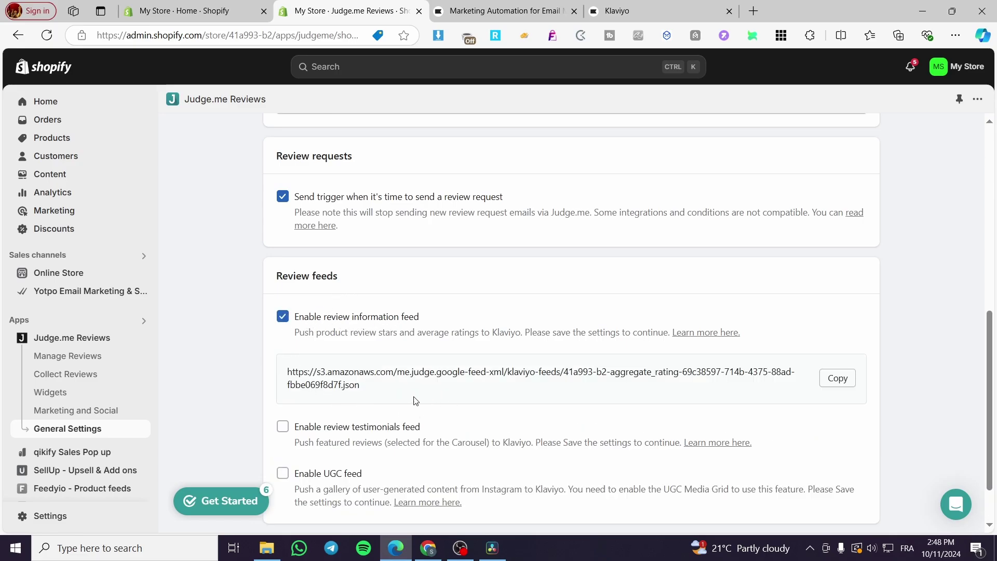
pyautogui.scroll(-2, 460, 408)
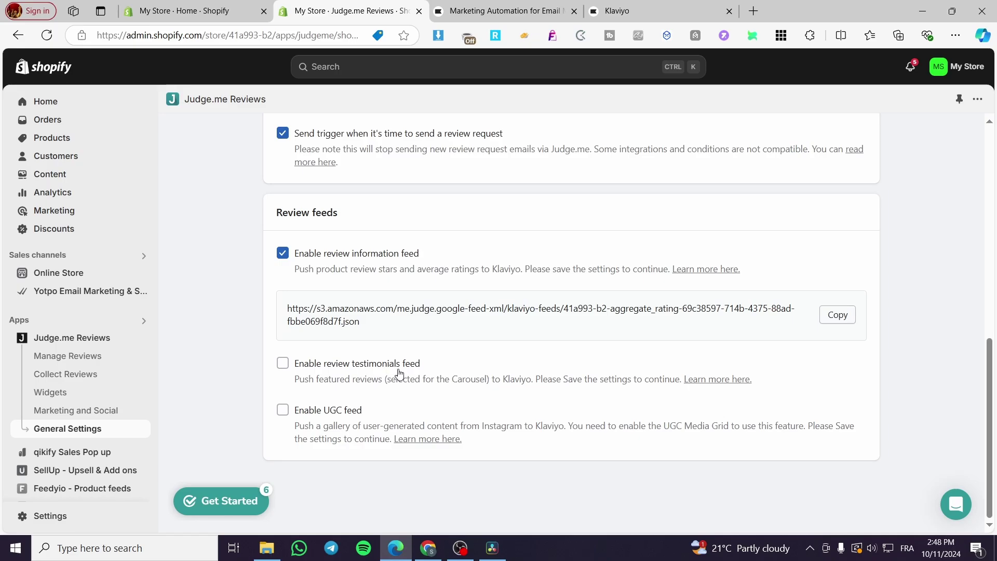
pyautogui.click(283, 364)
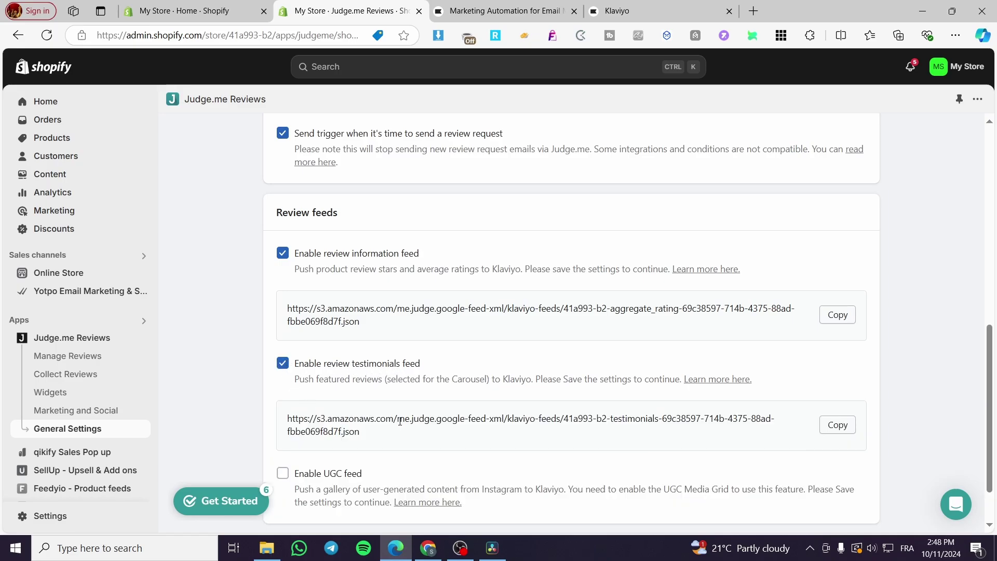
pyautogui.scroll(-2, 425, 406)
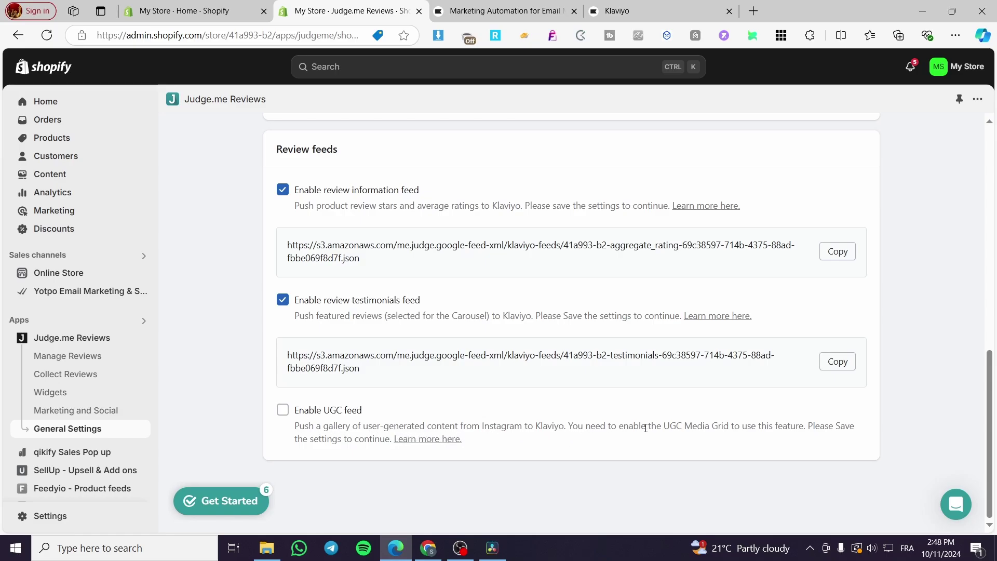
pyautogui.click(283, 410)
pyautogui.scroll(-1, 597, 436)
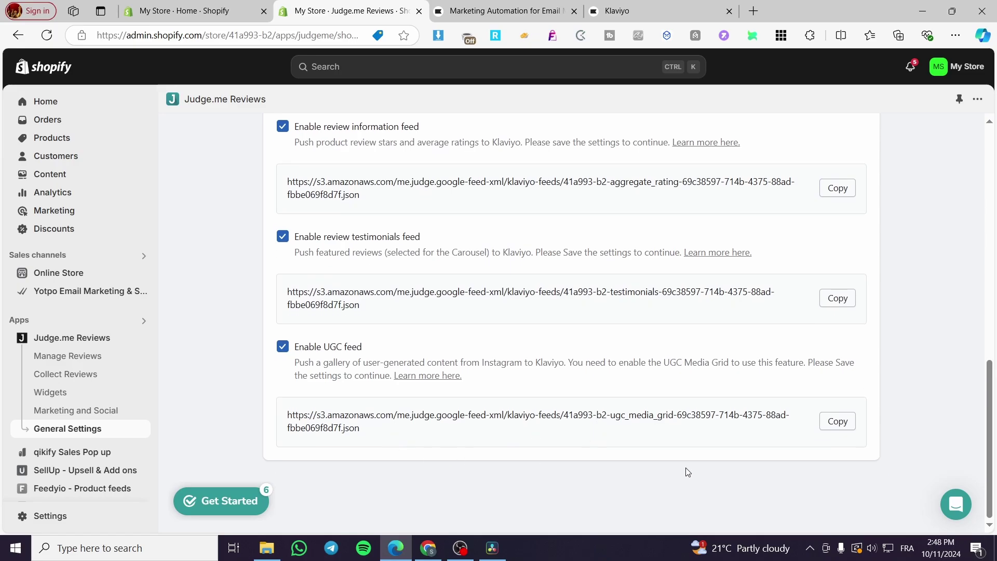
pyautogui.scroll(10, 597, 438)
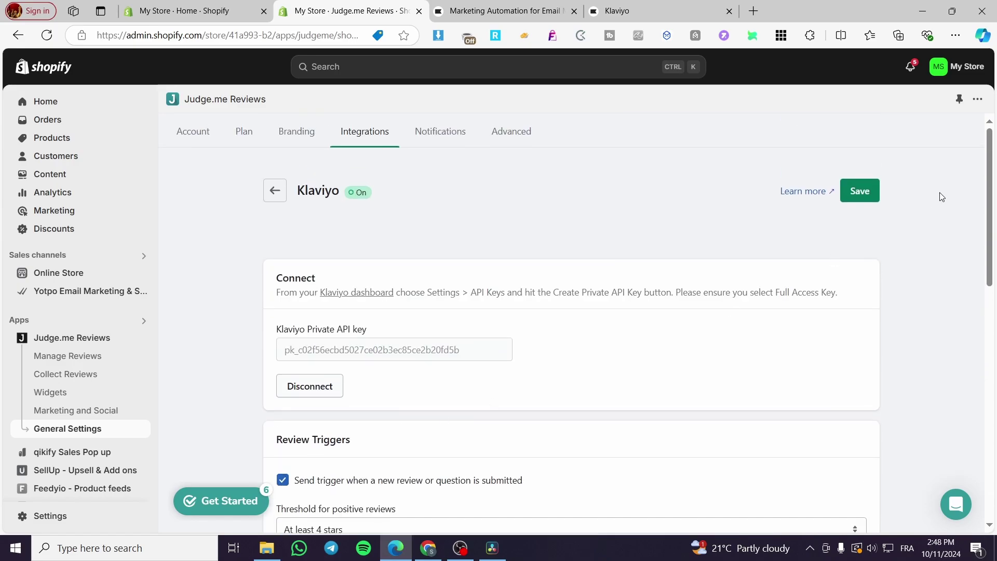
pyautogui.click(869, 195)
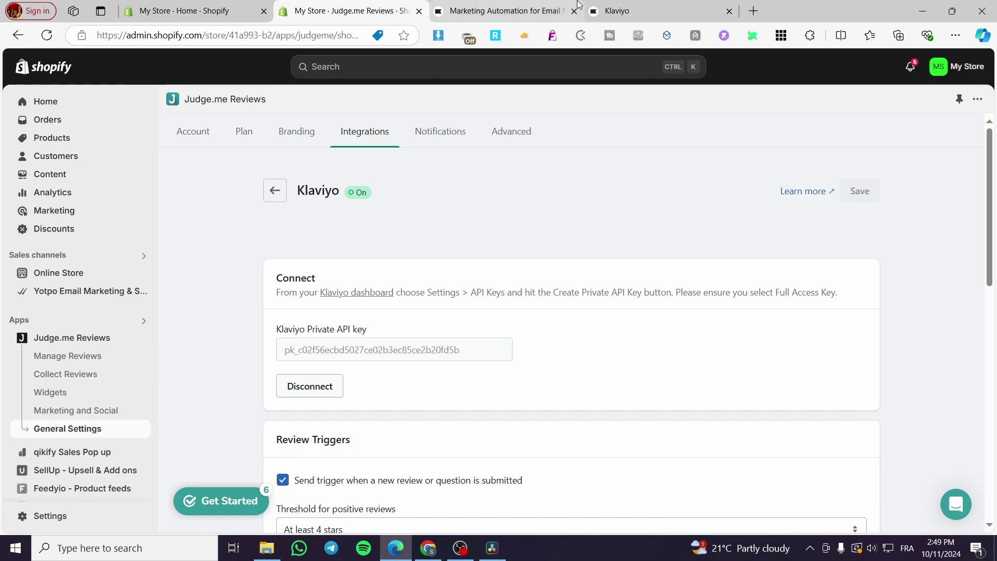
# Step: Close the key-copied notice, return to Klaviyo Home, and dismiss the revenue-increase feedback banner
pyautogui.click(617, 11)
pyautogui.click(645, 96)
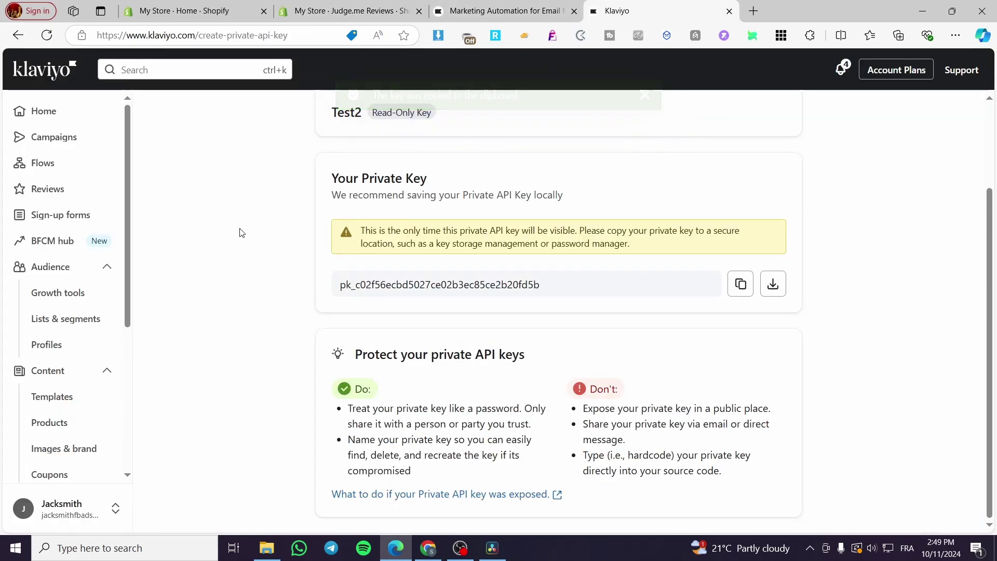
pyautogui.click(56, 111)
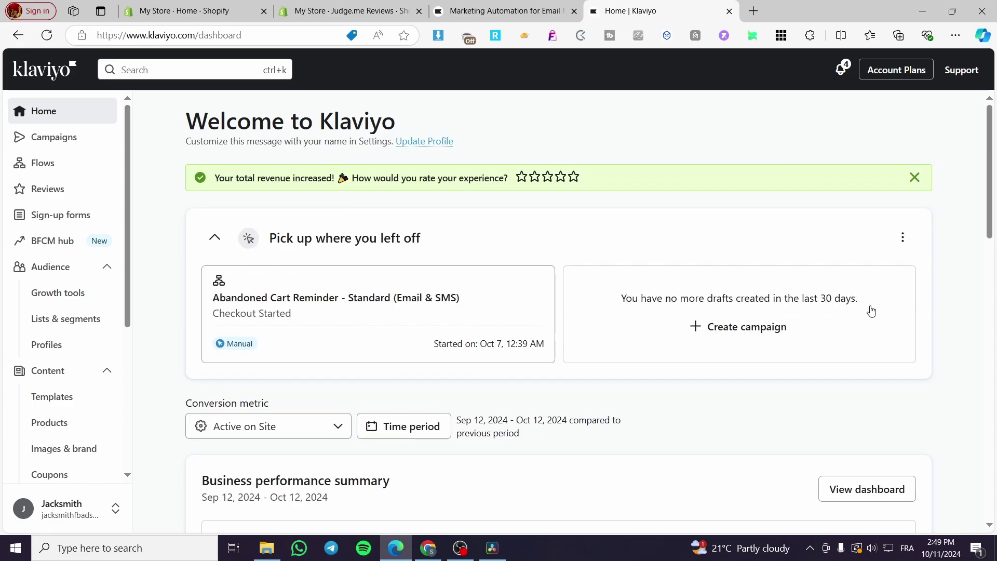
pyautogui.click(914, 177)
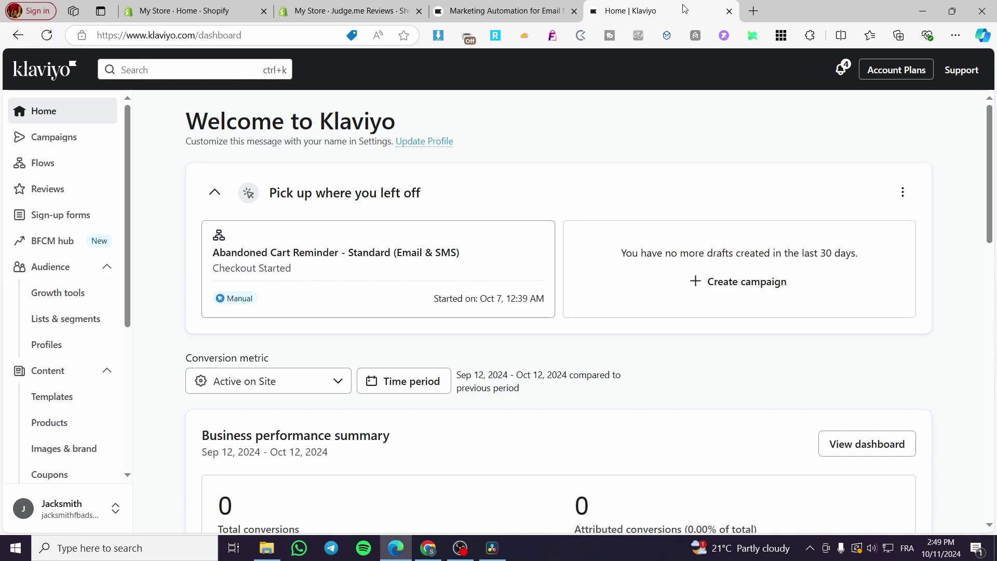
pyautogui.moveTo(542, 4)
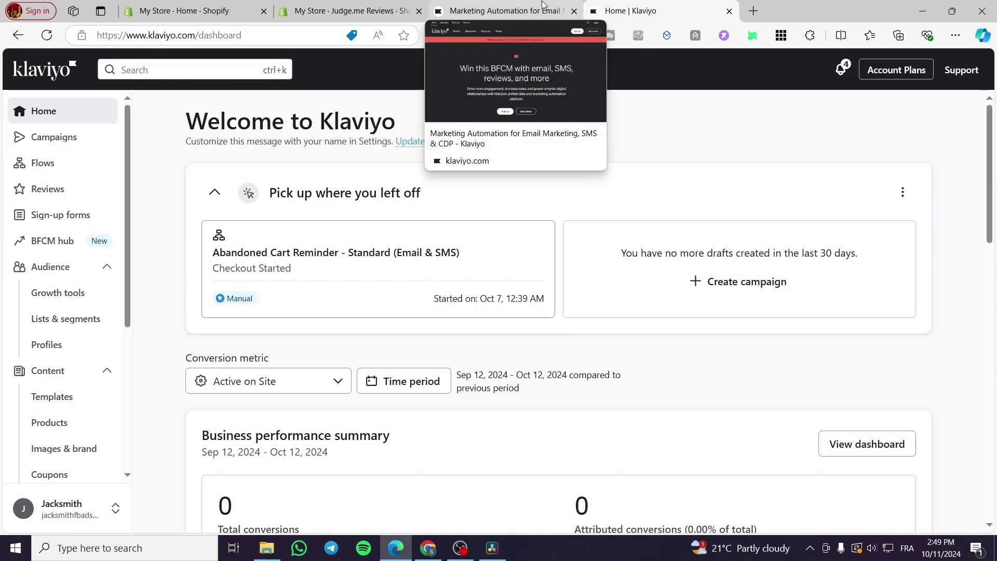